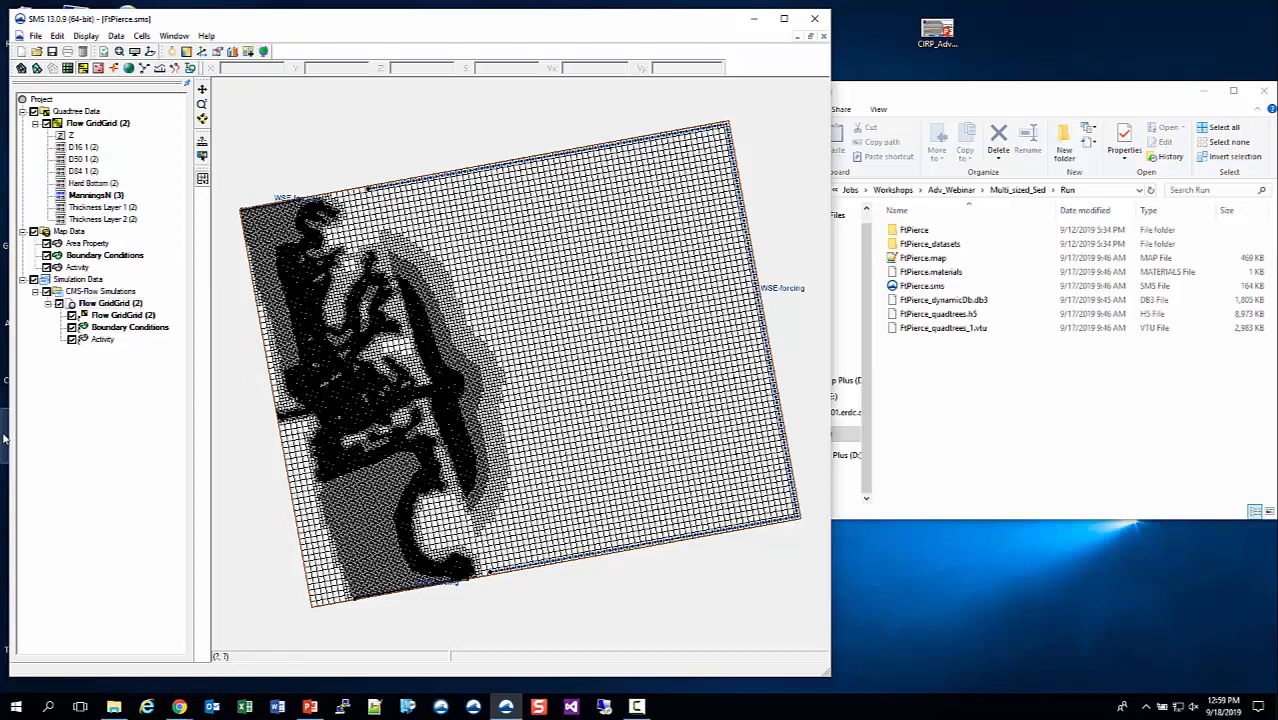
- Open the model control of the CMS-Flow simulation "Flow GridGrid (2)" at its sediment transport settings
{"action": "right_click", "coordinate": [113, 308]}
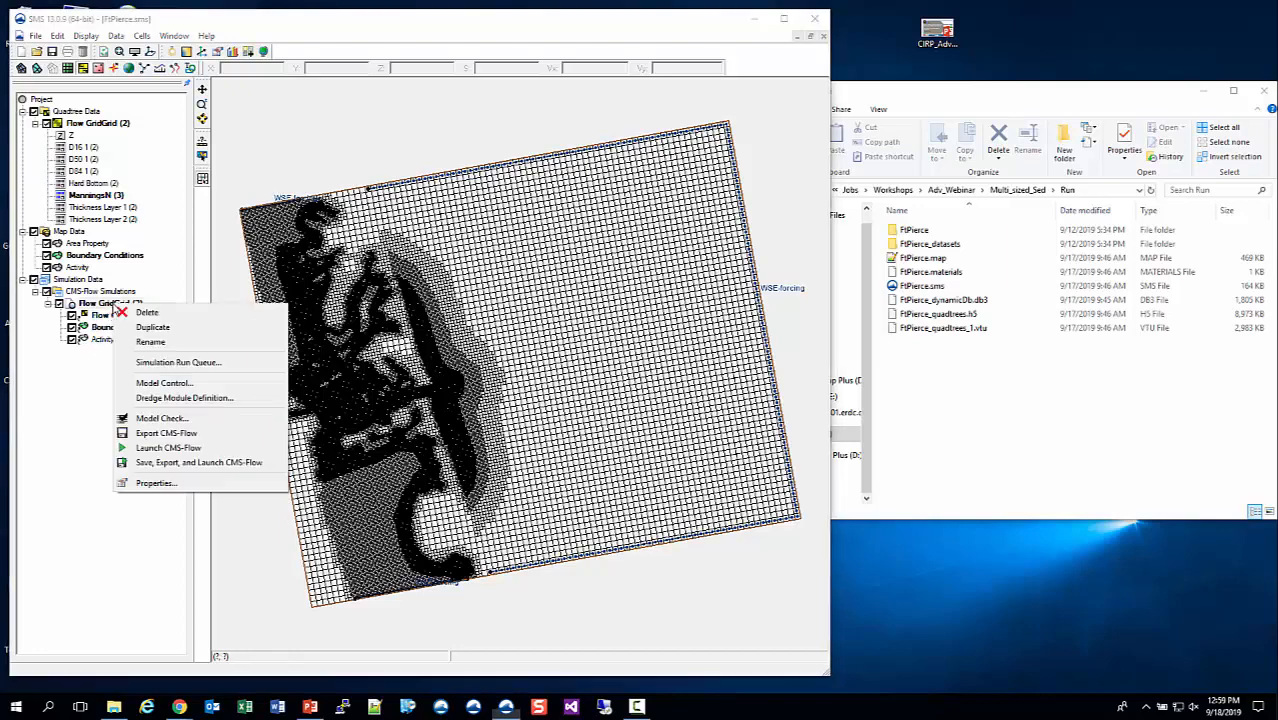
{"action": "left_click", "coordinate": [184, 386]}
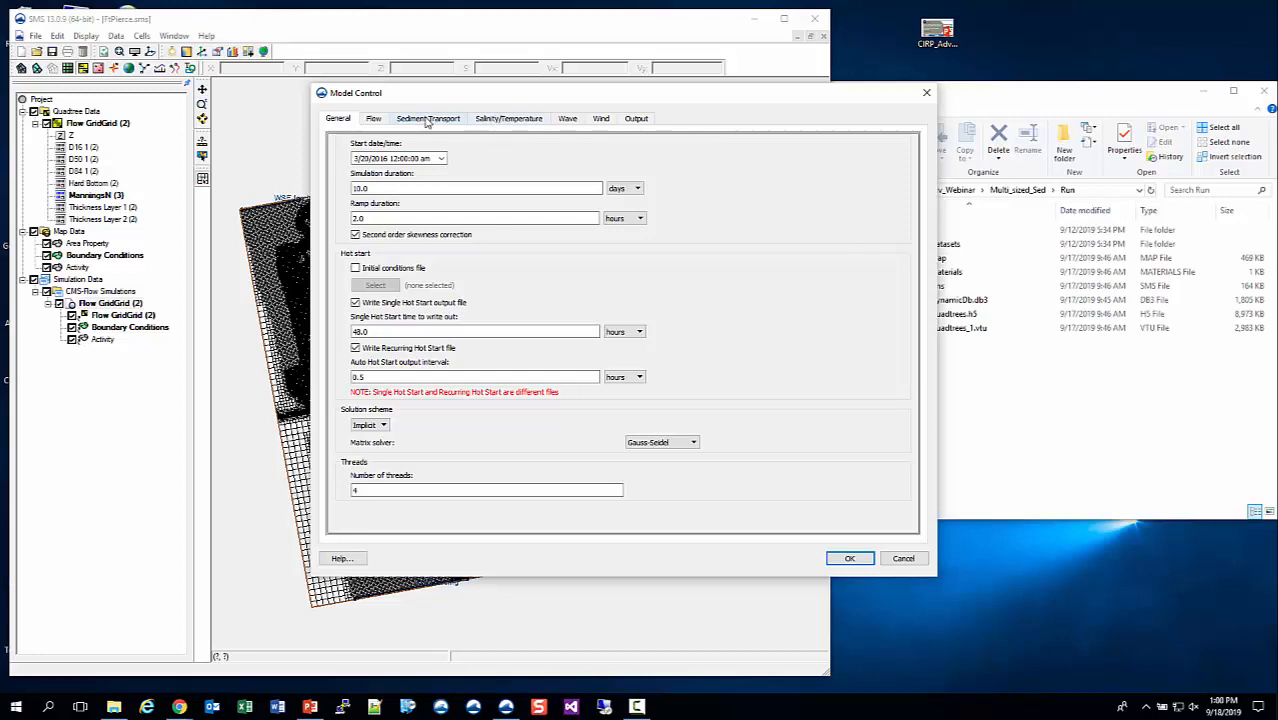
{"action": "left_click", "coordinate": [428, 119]}
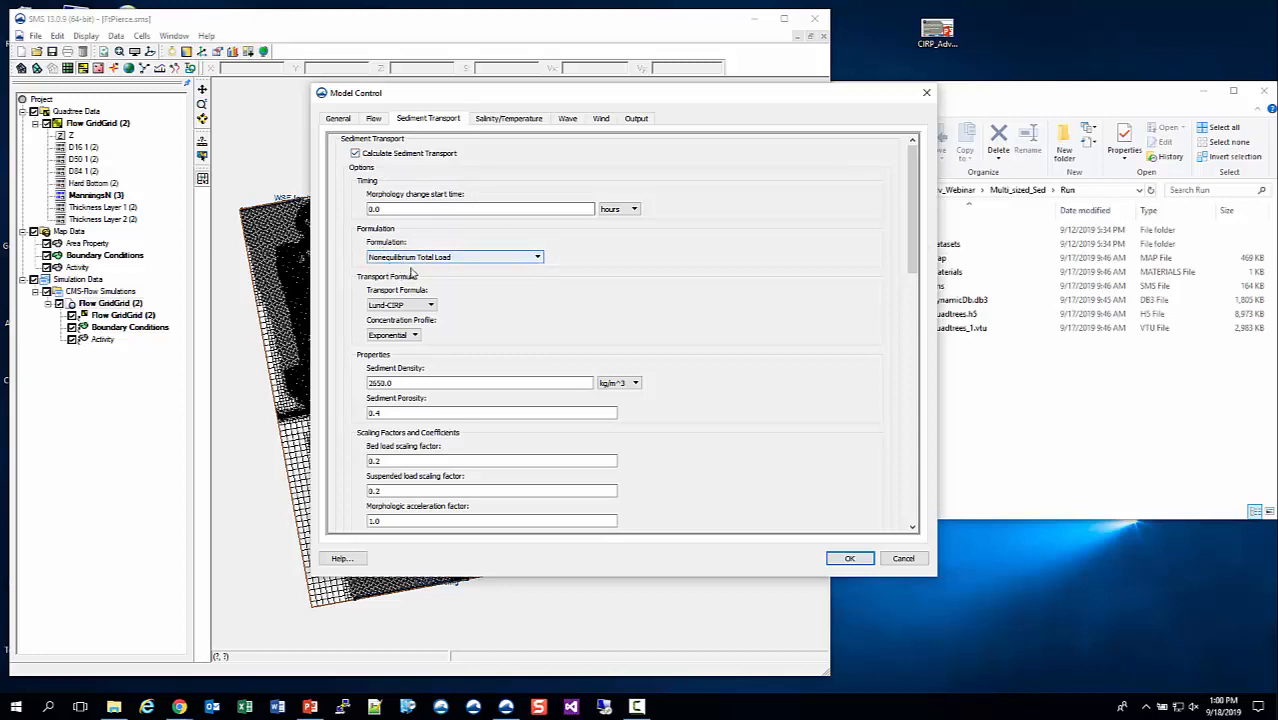
- Examine the available choices for the sediment formulation, transport formula and concentration profile
{"action": "left_click", "coordinate": [538, 259]}
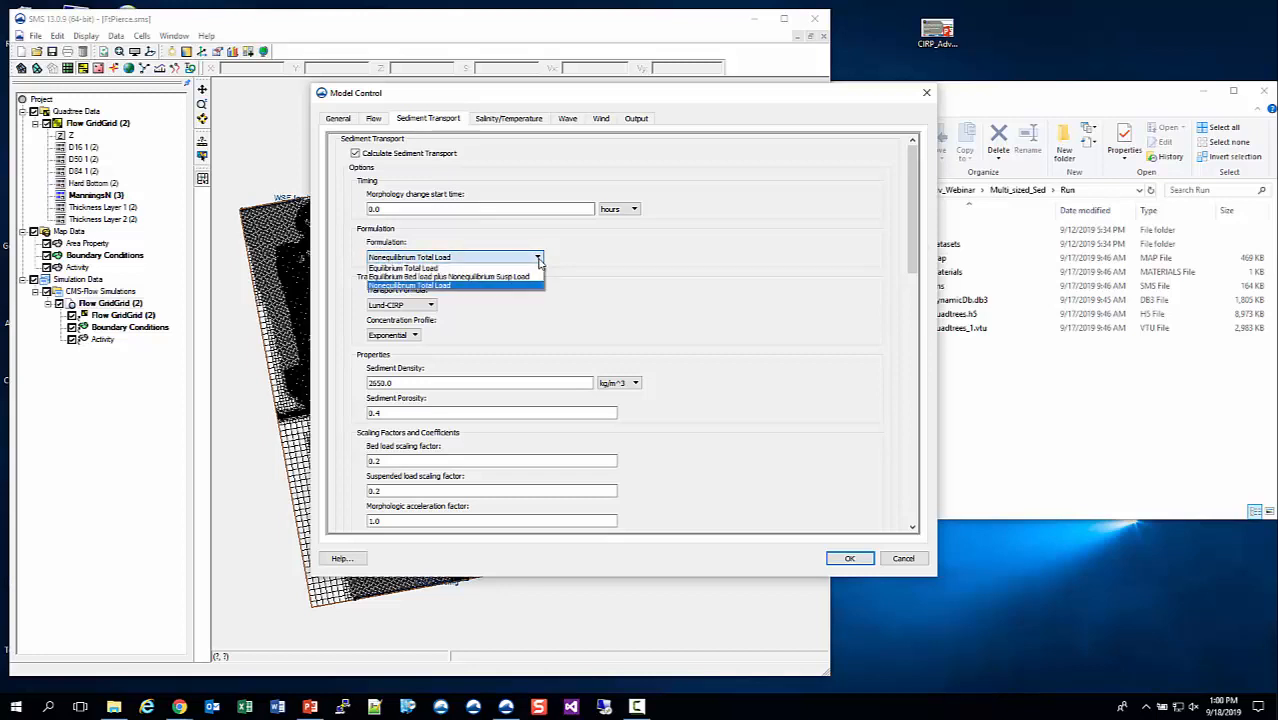
{"action": "left_click", "coordinate": [538, 259]}
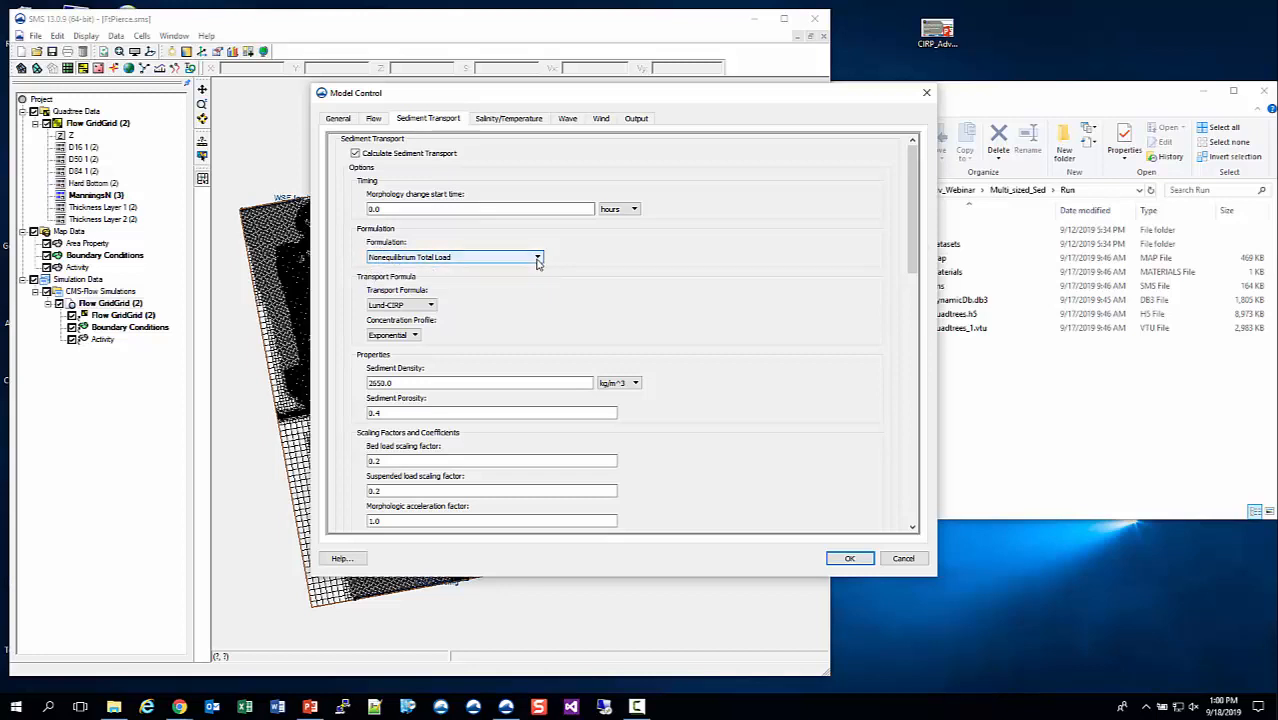
{"action": "left_click", "coordinate": [538, 259]}
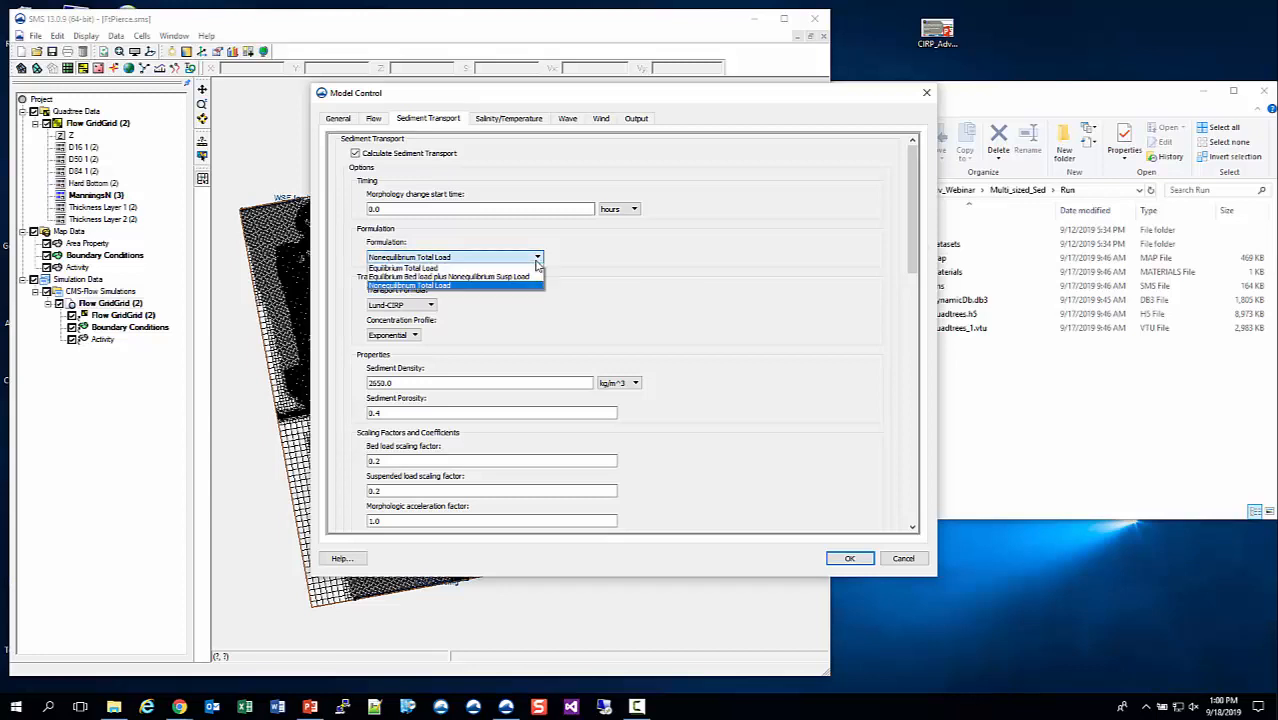
{"action": "left_click", "coordinate": [536, 261]}
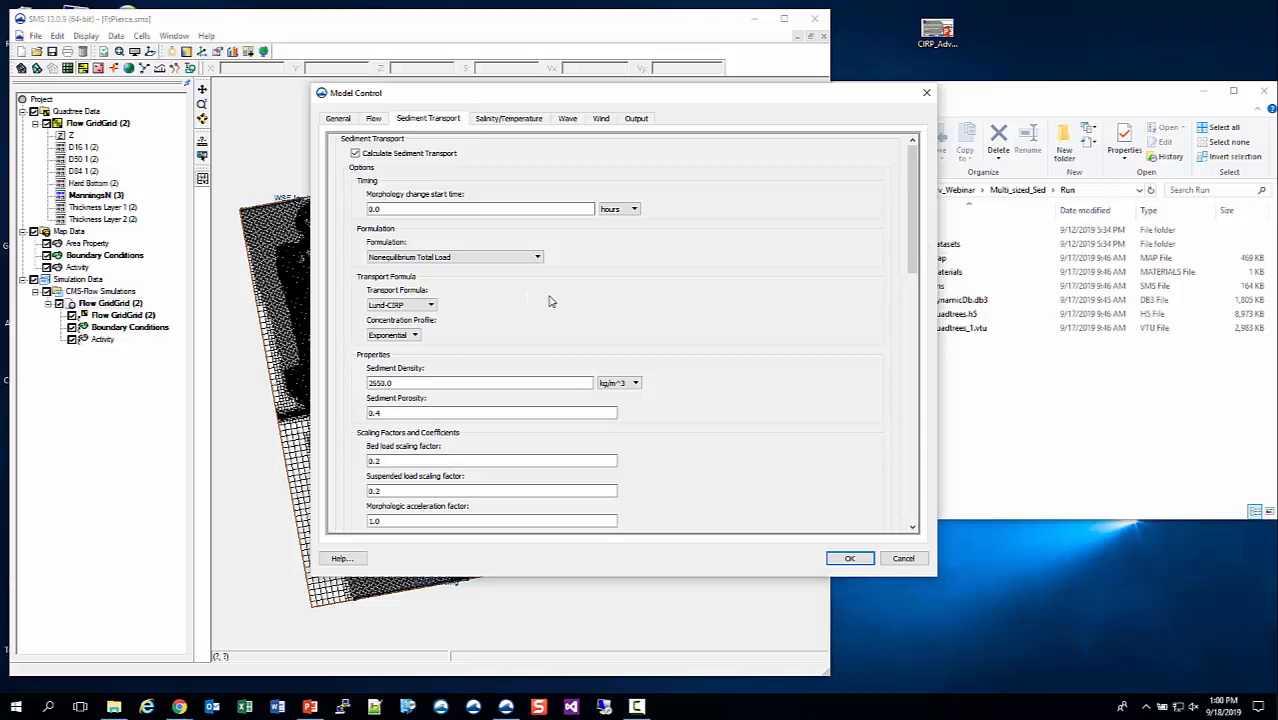
{"action": "left_click", "coordinate": [432, 308]}
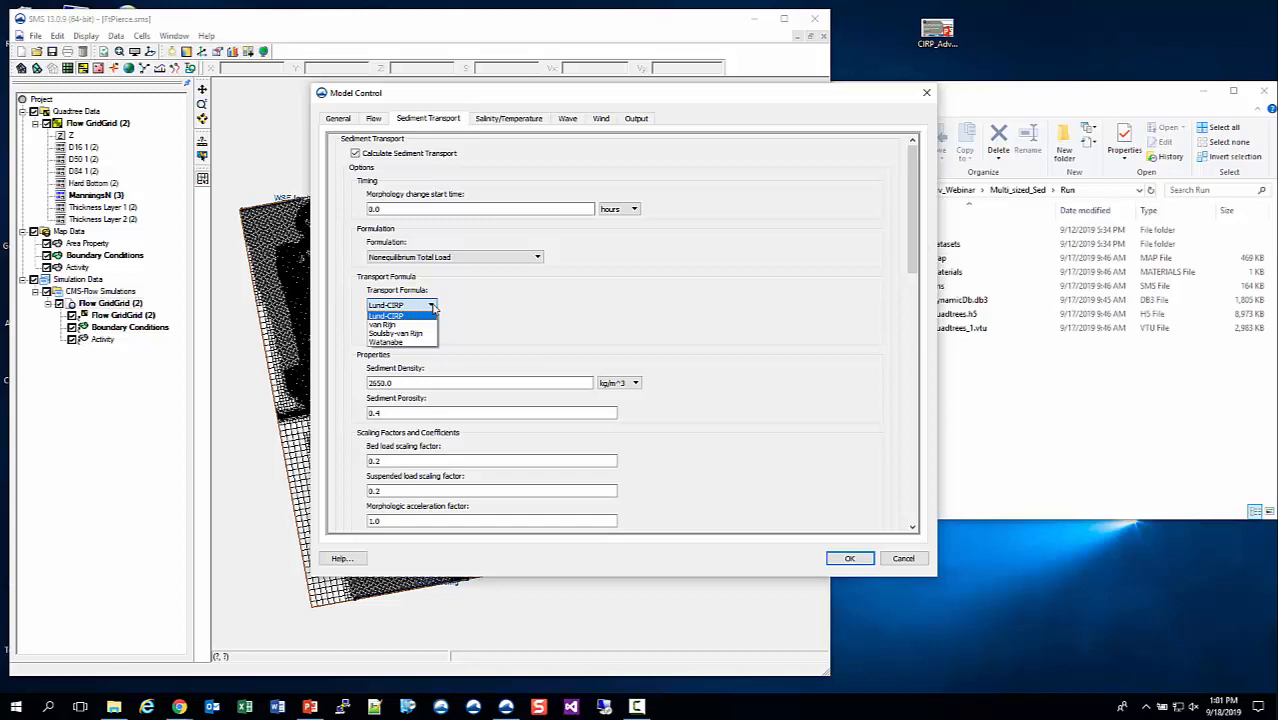
{"action": "left_click", "coordinate": [432, 310]}
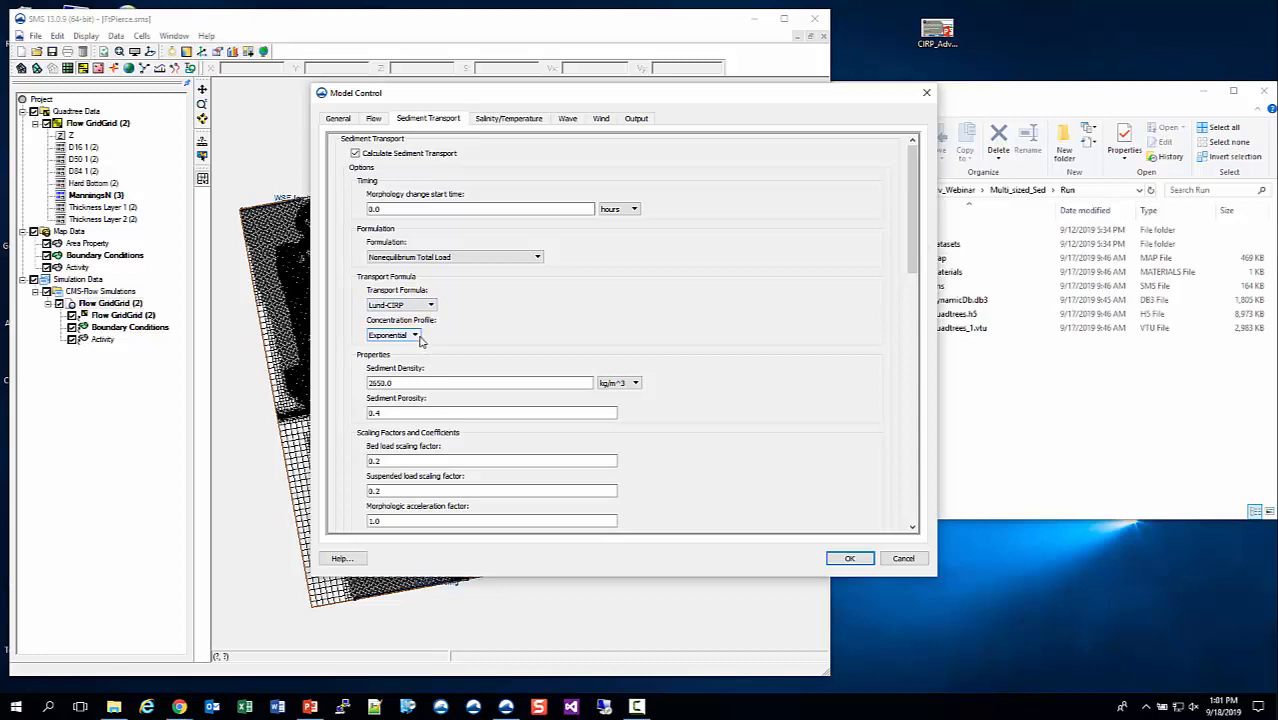
{"action": "left_click", "coordinate": [420, 340]}
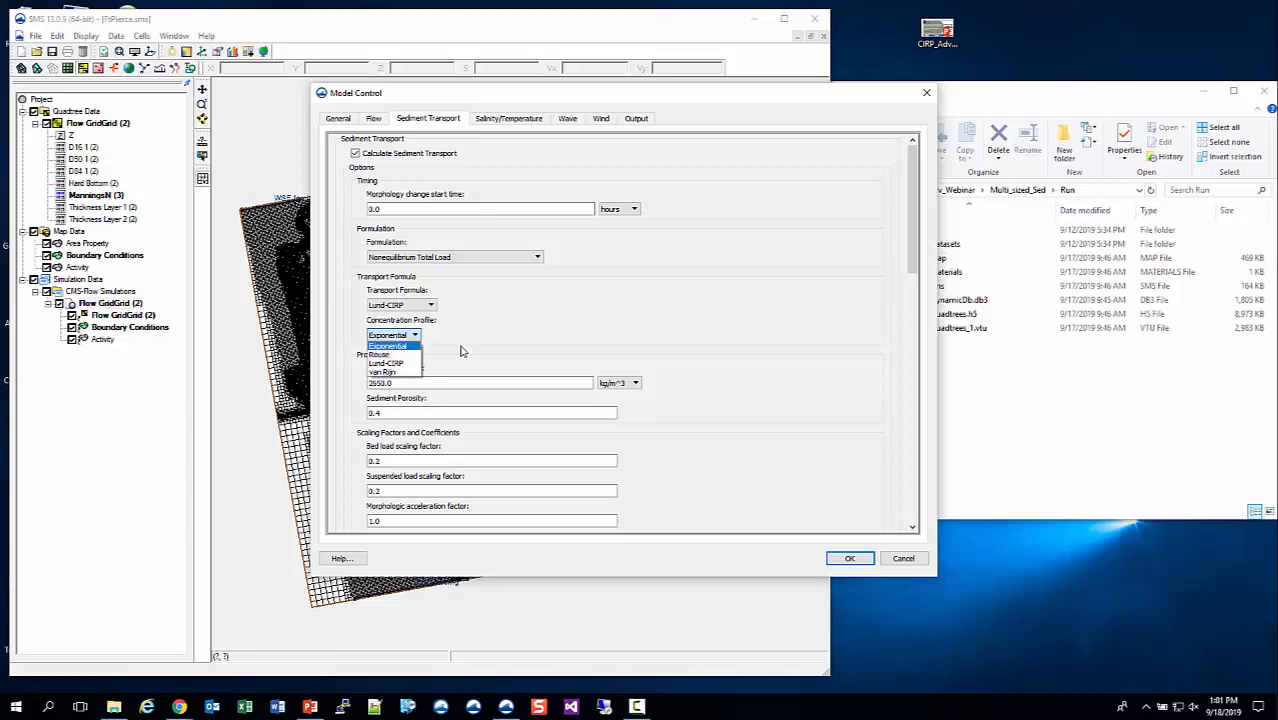
{"action": "left_click", "coordinate": [461, 351]}
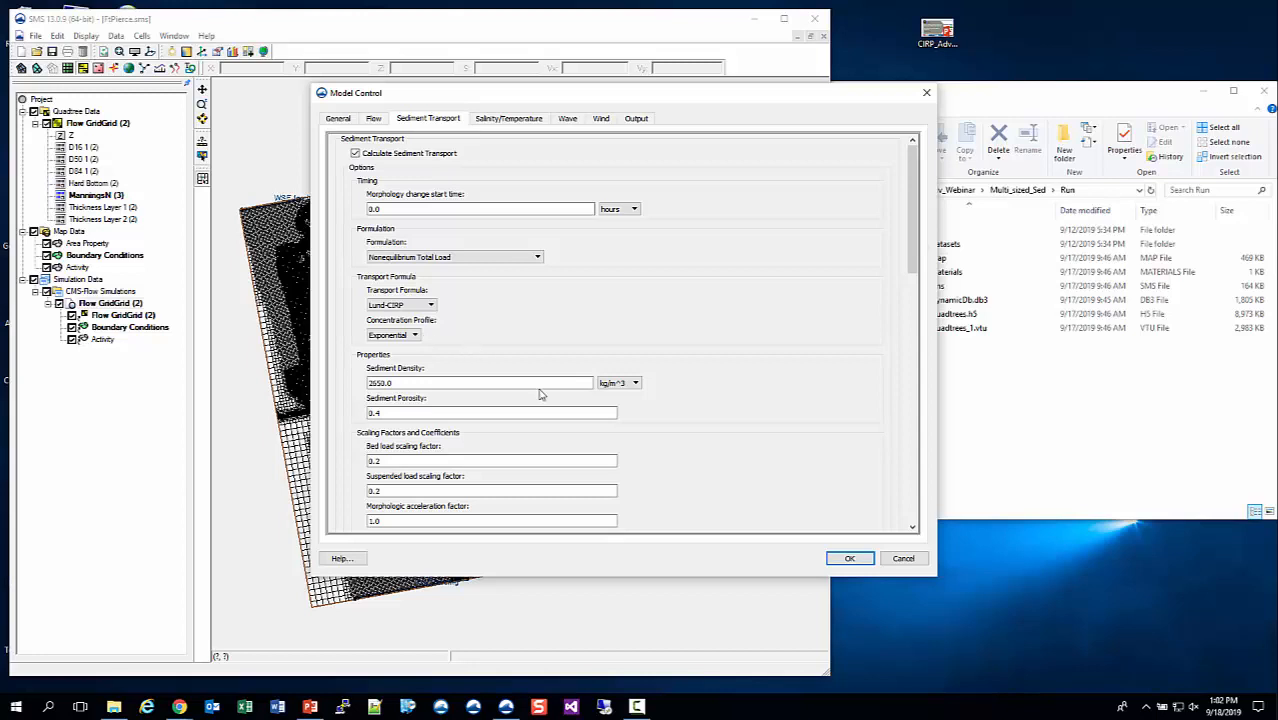
- Review the scaling factors and coefficients, and examine the available total load adaptation methods
{"action": "left_click", "coordinate": [913, 527]}
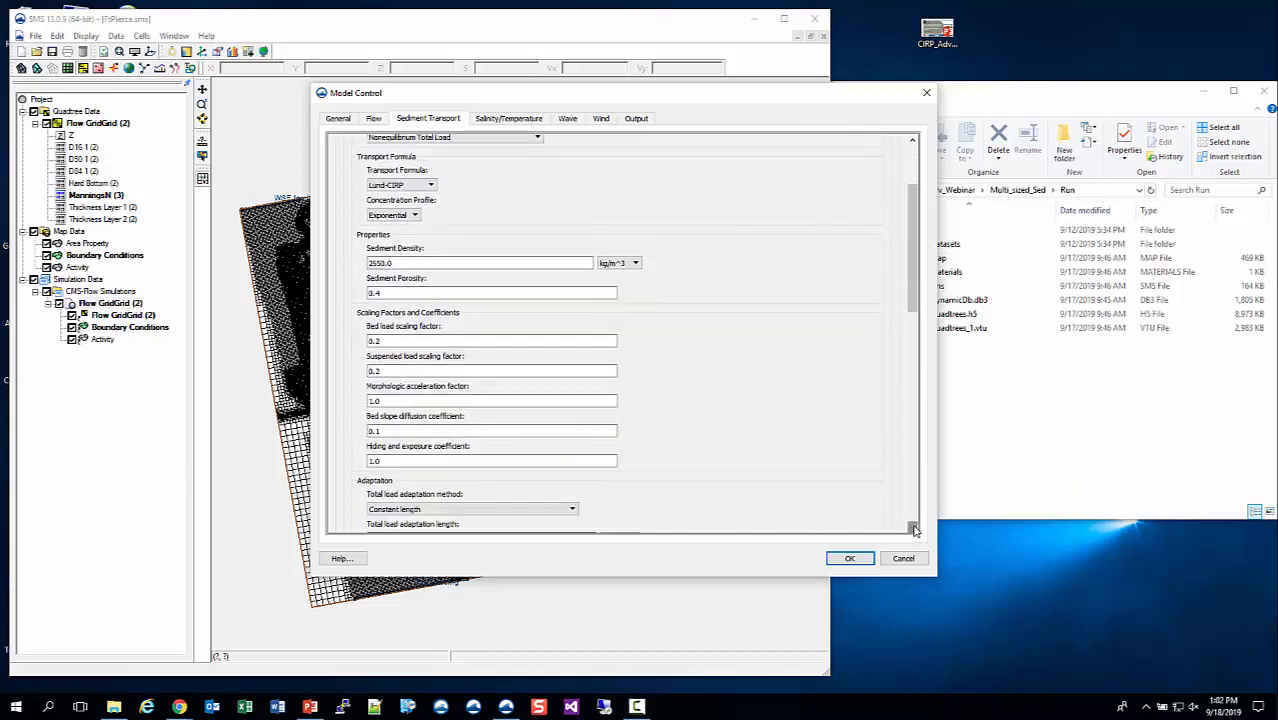
{"action": "left_click", "coordinate": [913, 528]}
{"action": "left_click", "coordinate": [913, 528]}
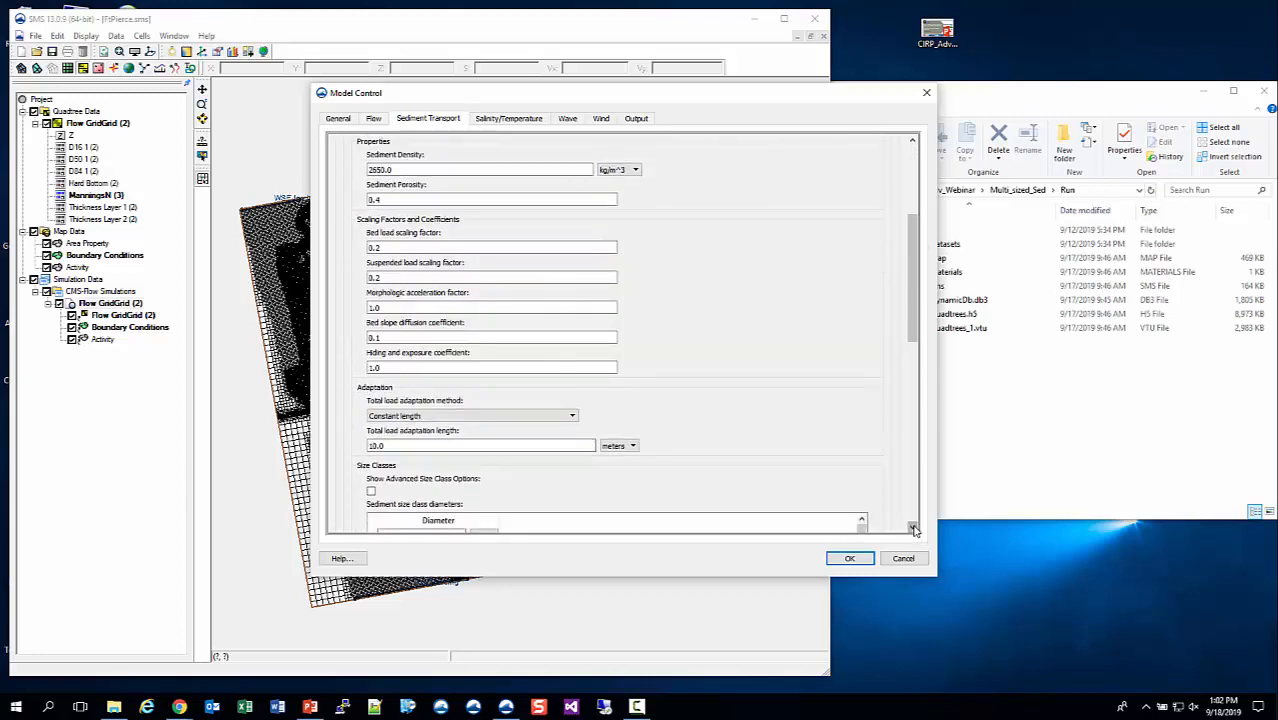
{"action": "left_click", "coordinate": [913, 528]}
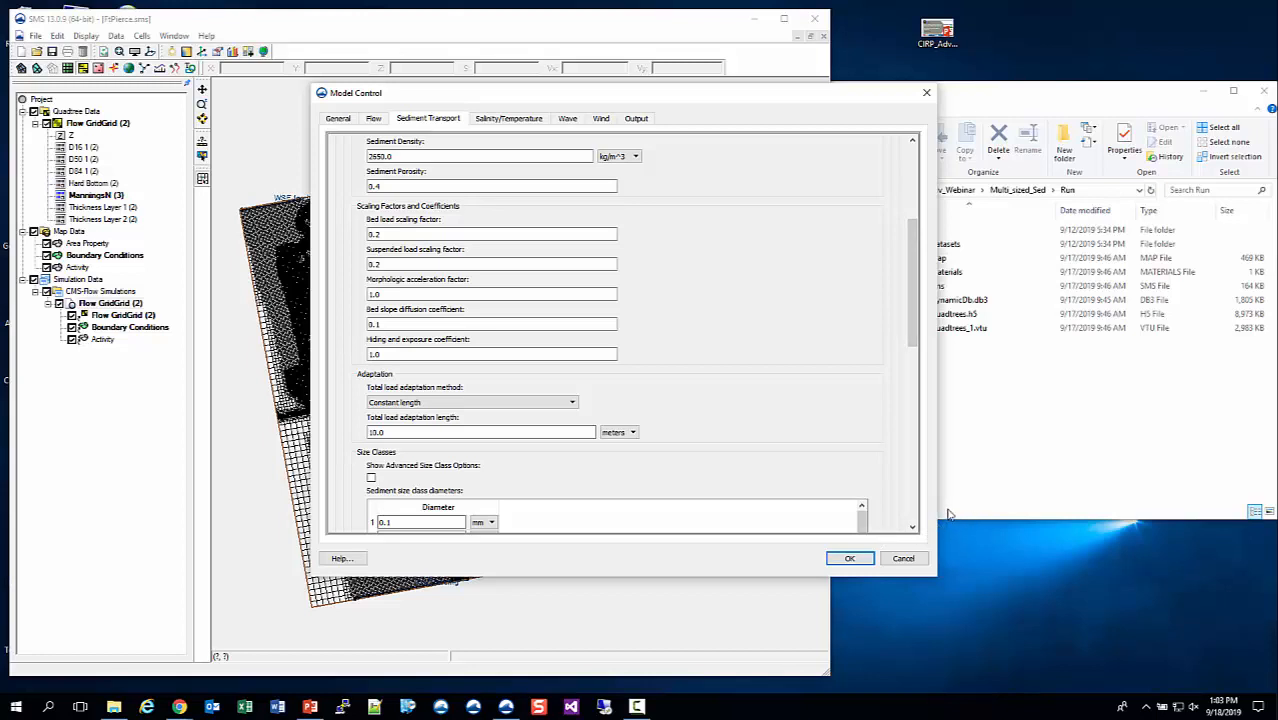
{"action": "left_click", "coordinate": [572, 404]}
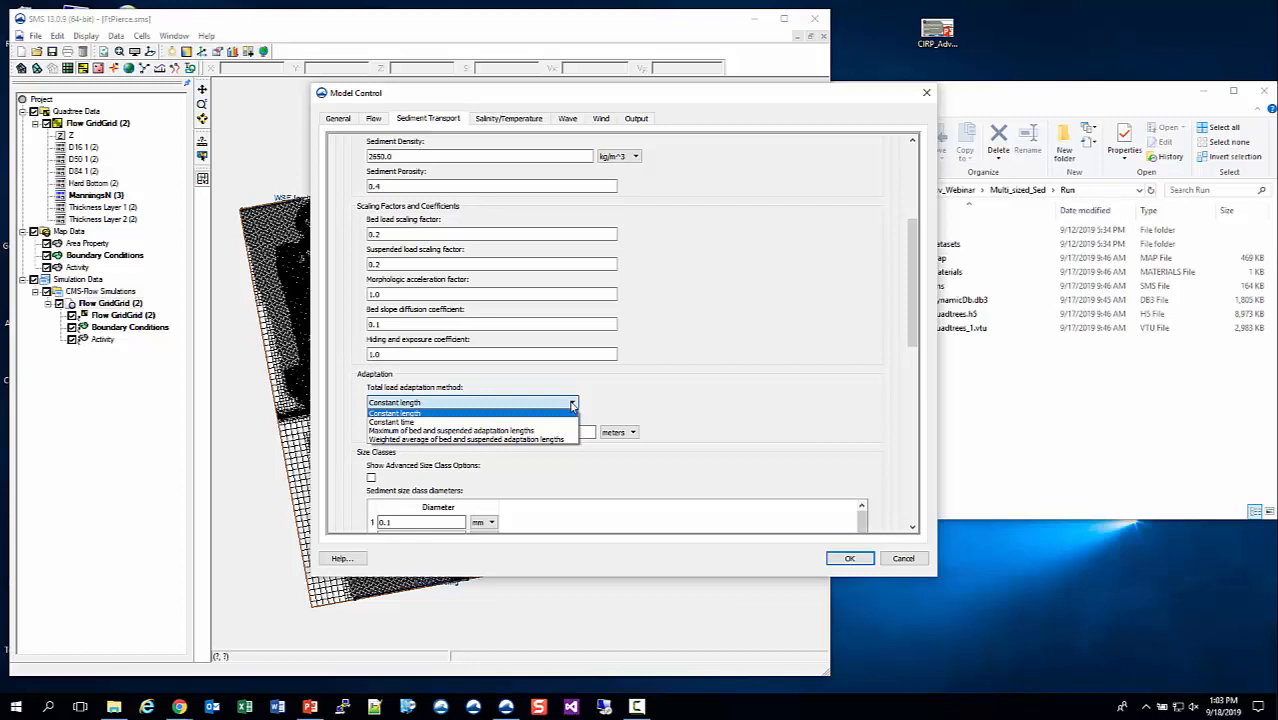
{"action": "left_click", "coordinate": [572, 405]}
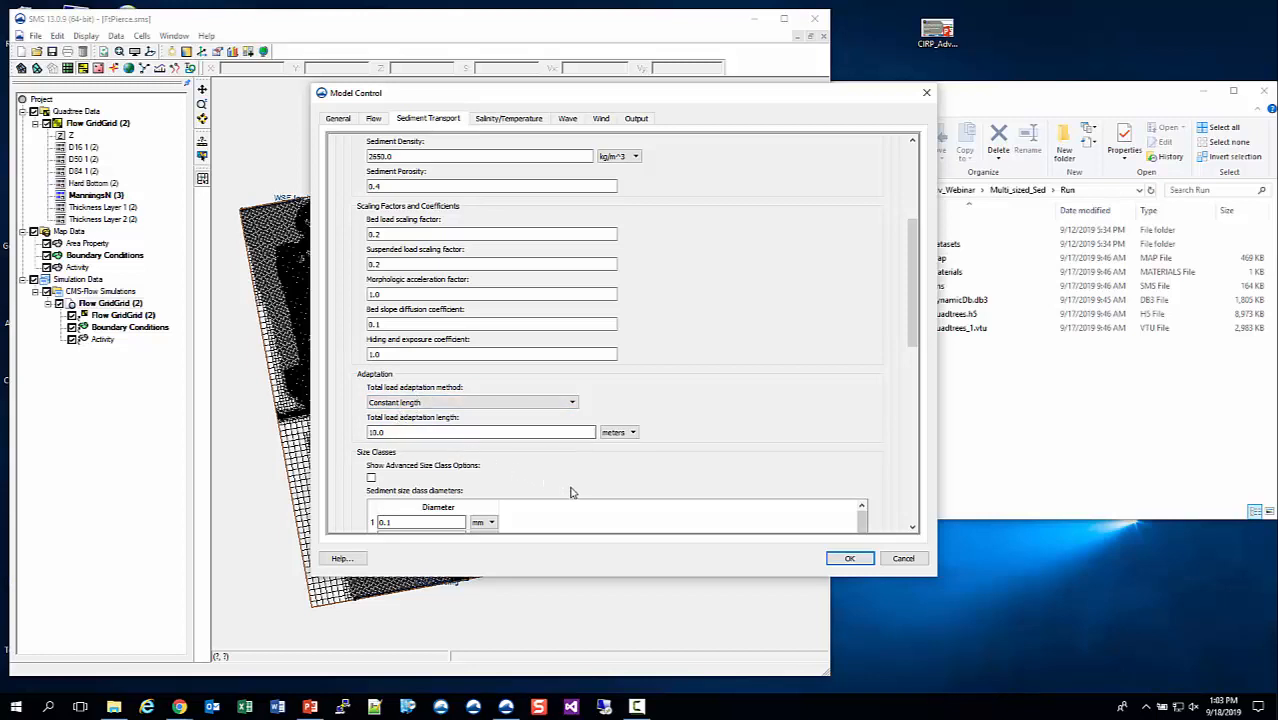
- Examine the list of sediment size class diameters and the start of the bed composition settings
{"action": "scroll", "coordinate": [568, 488], "scroll_direction": "down", "scroll_amount": 3}
{"action": "scroll", "coordinate": [566, 488], "scroll_direction": "down", "scroll_amount": 1}
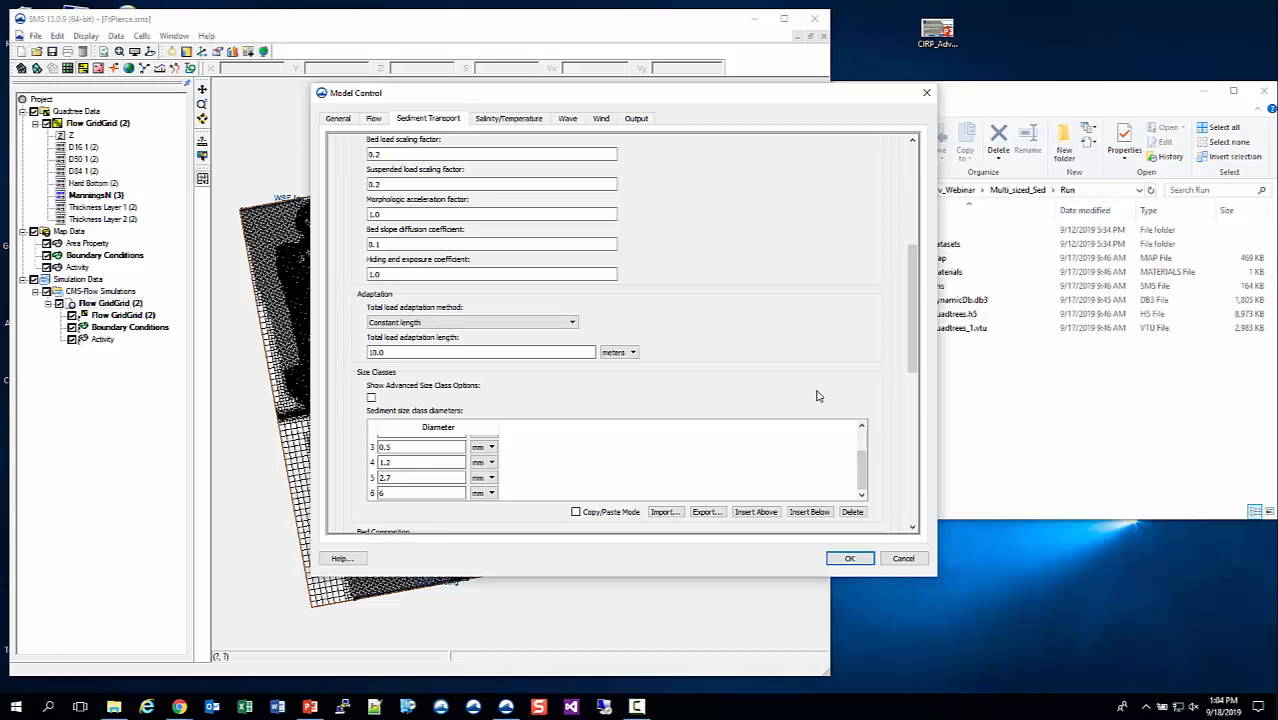
{"action": "scroll", "coordinate": [880, 370], "scroll_direction": "down", "scroll_amount": 2}
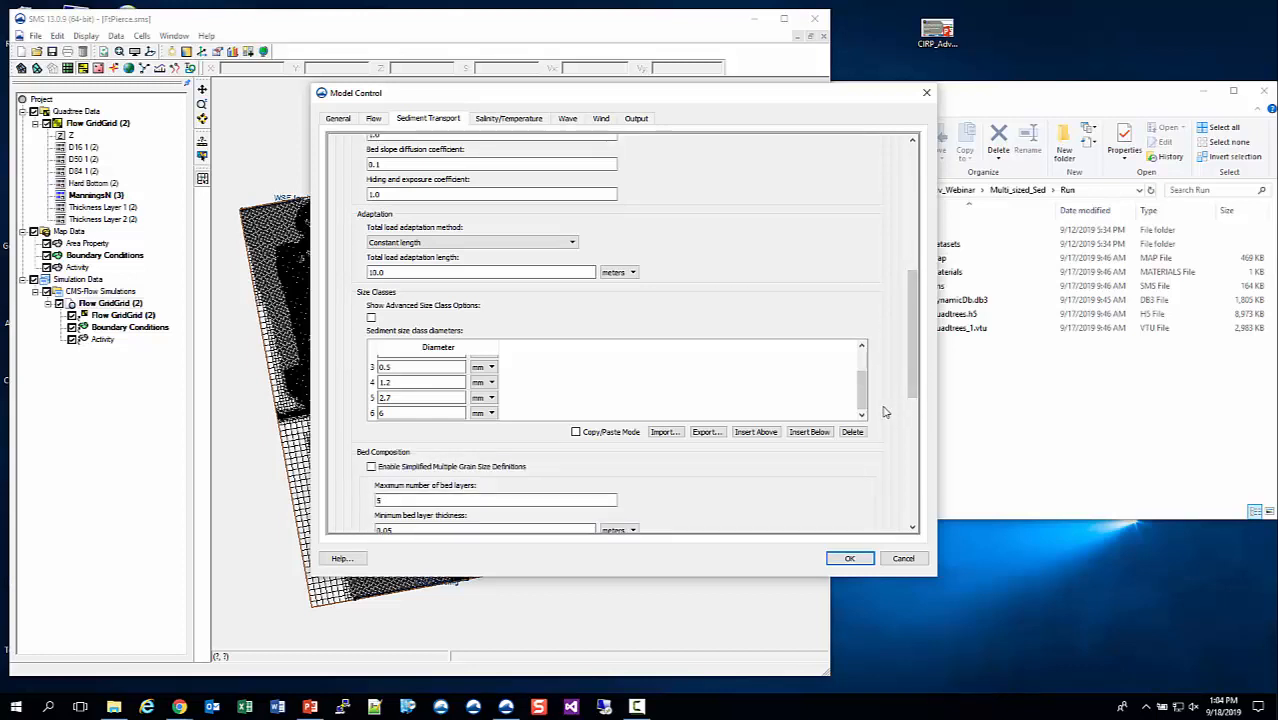
{"action": "scroll", "coordinate": [884, 411], "scroll_direction": "down", "scroll_amount": 1}
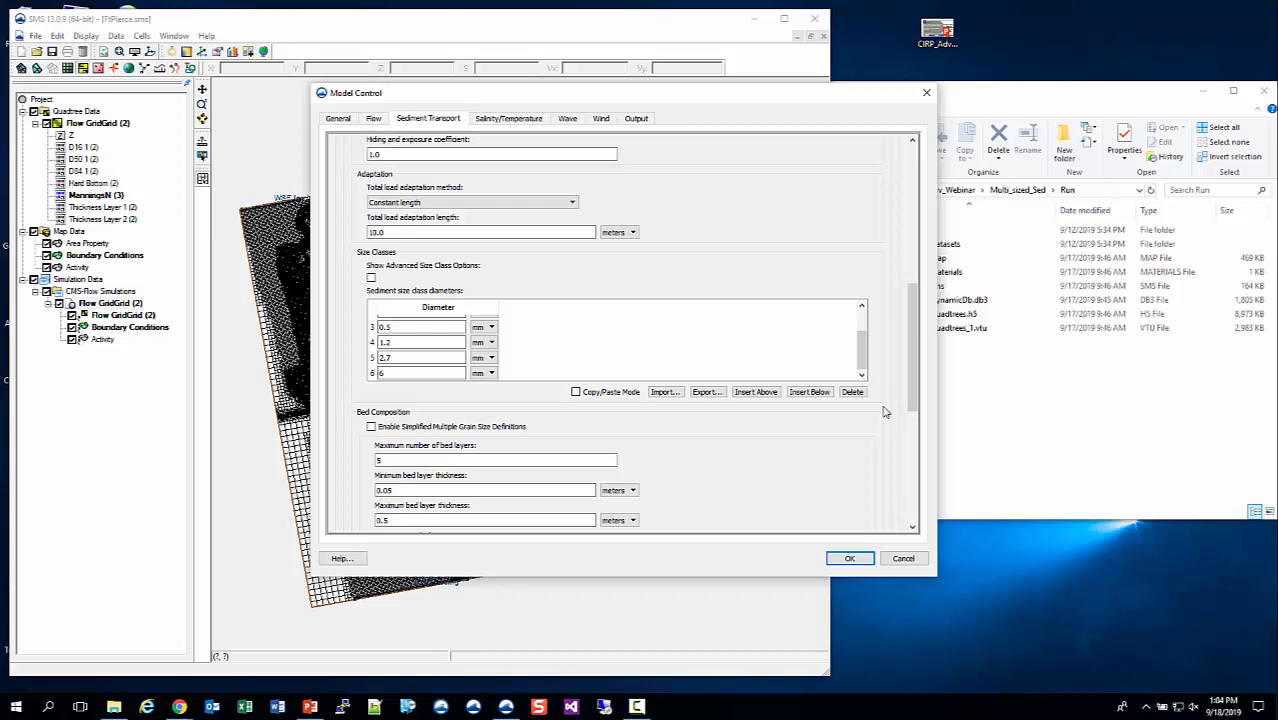
{"action": "scroll", "coordinate": [464, 407], "scroll_direction": "up", "scroll_amount": 3}
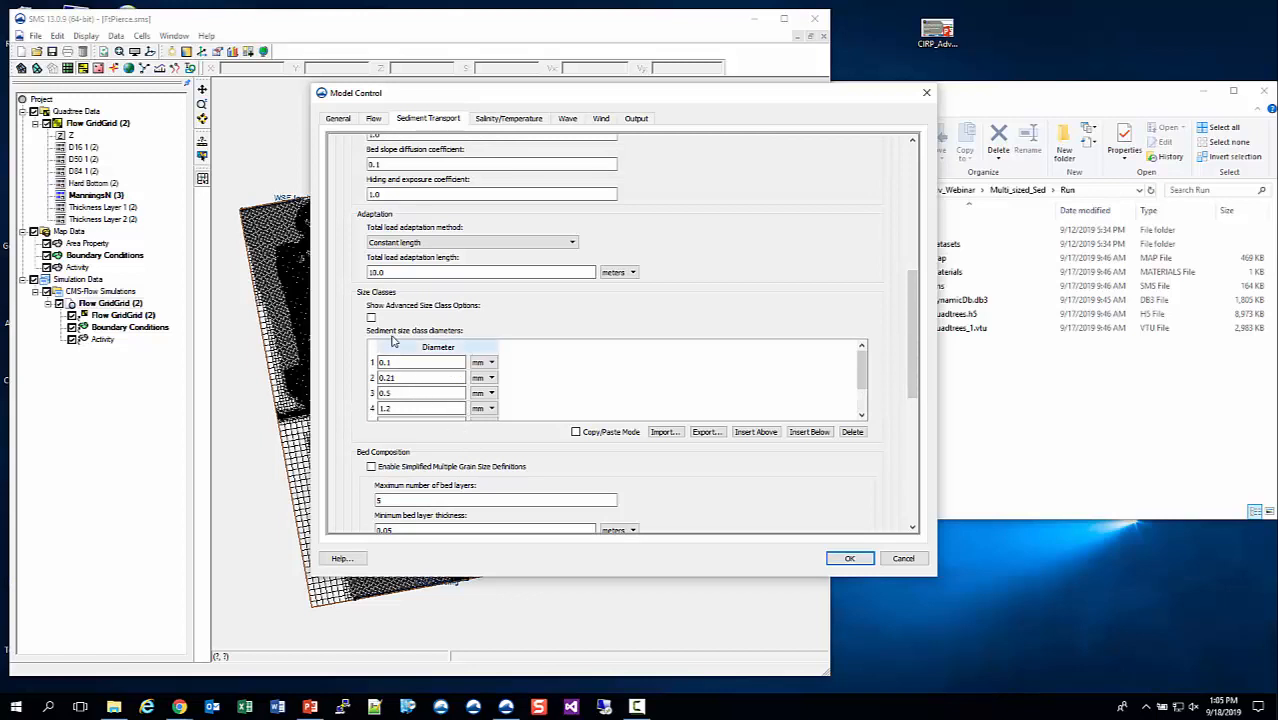
{"action": "scroll", "coordinate": [400, 390], "scroll_direction": "down", "scroll_amount": 1}
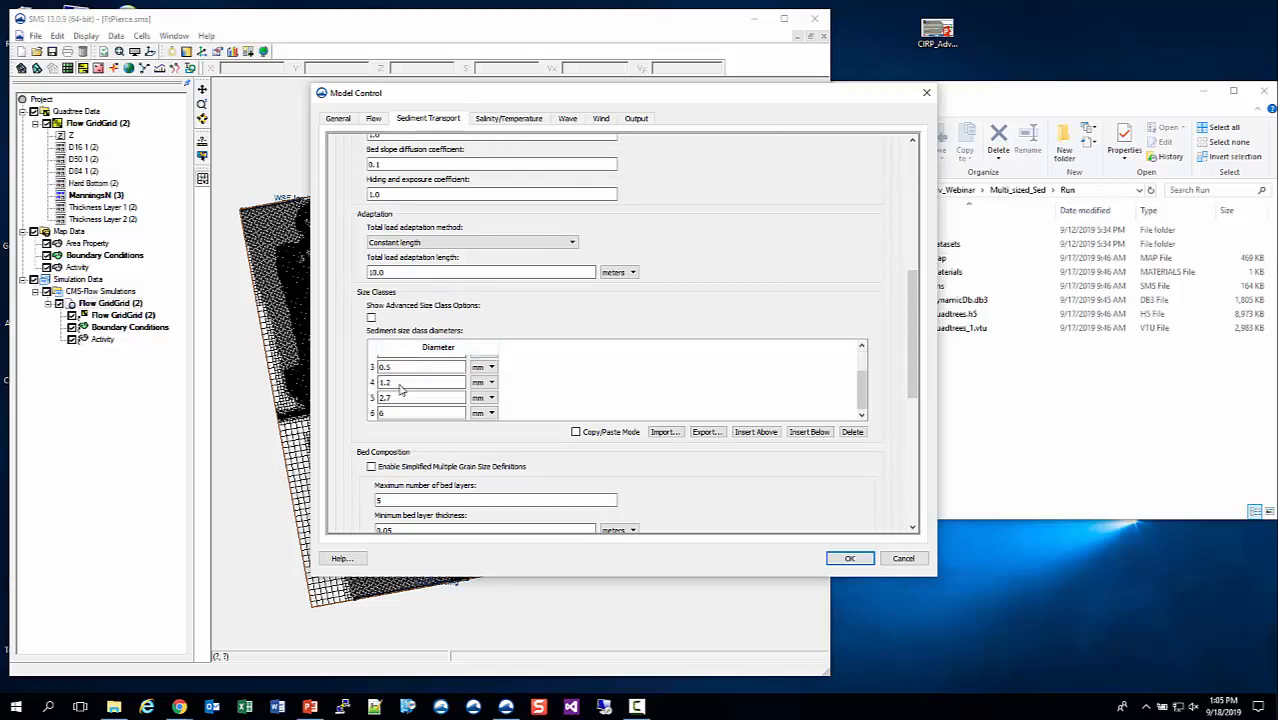
{"action": "scroll", "coordinate": [396, 408], "scroll_direction": "up", "scroll_amount": 1}
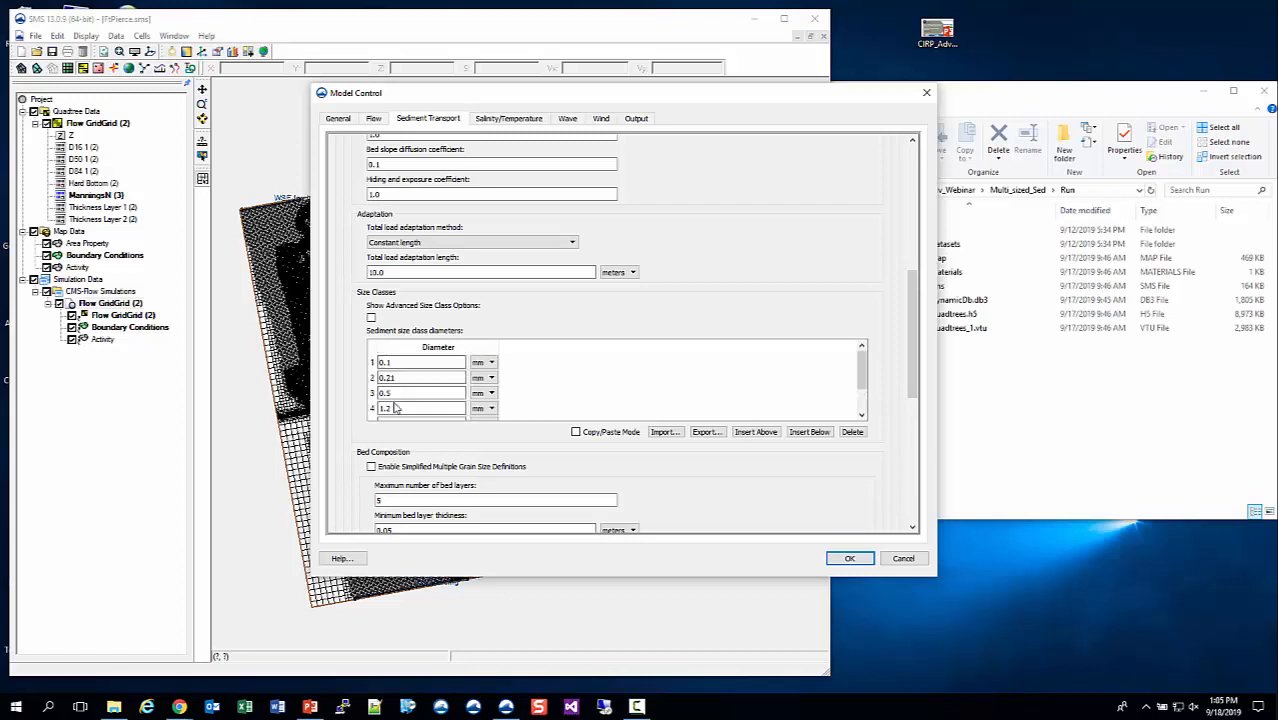
{"action": "scroll", "coordinate": [396, 408], "scroll_direction": "down", "scroll_amount": 1}
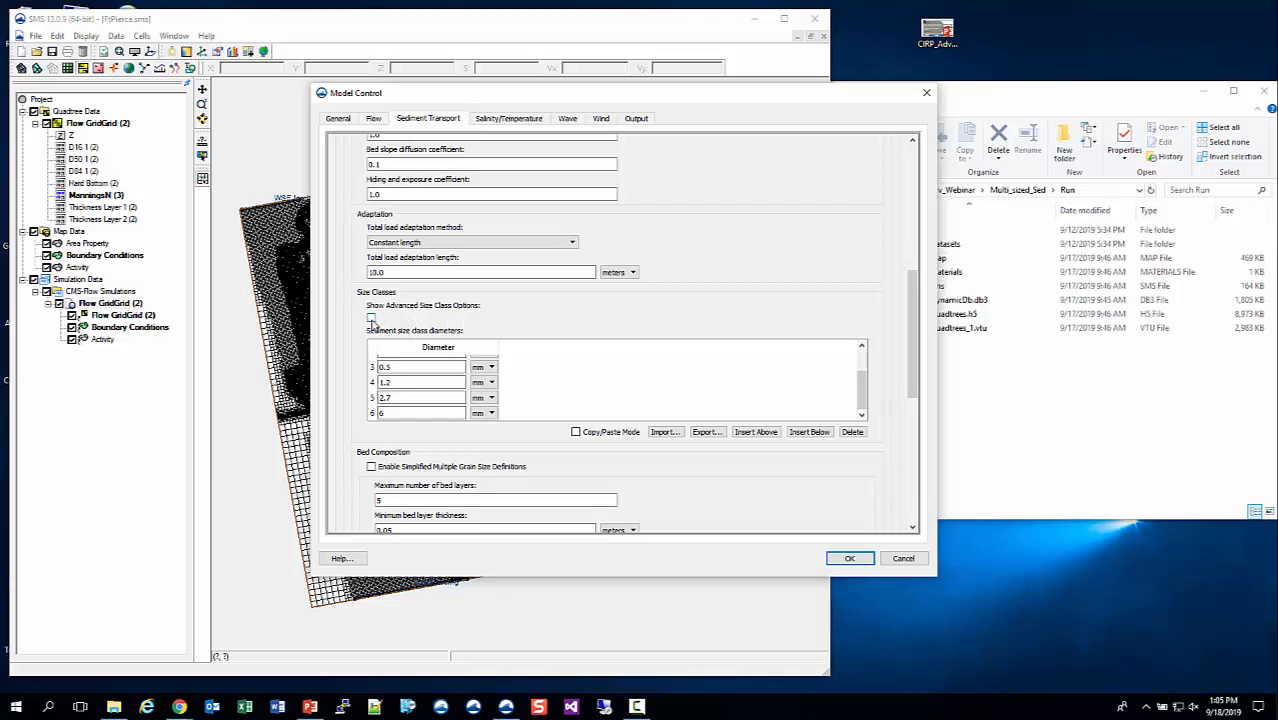
- Show the advanced size class options and insert three sediment size classes
{"action": "left_click", "coordinate": [371, 318]}
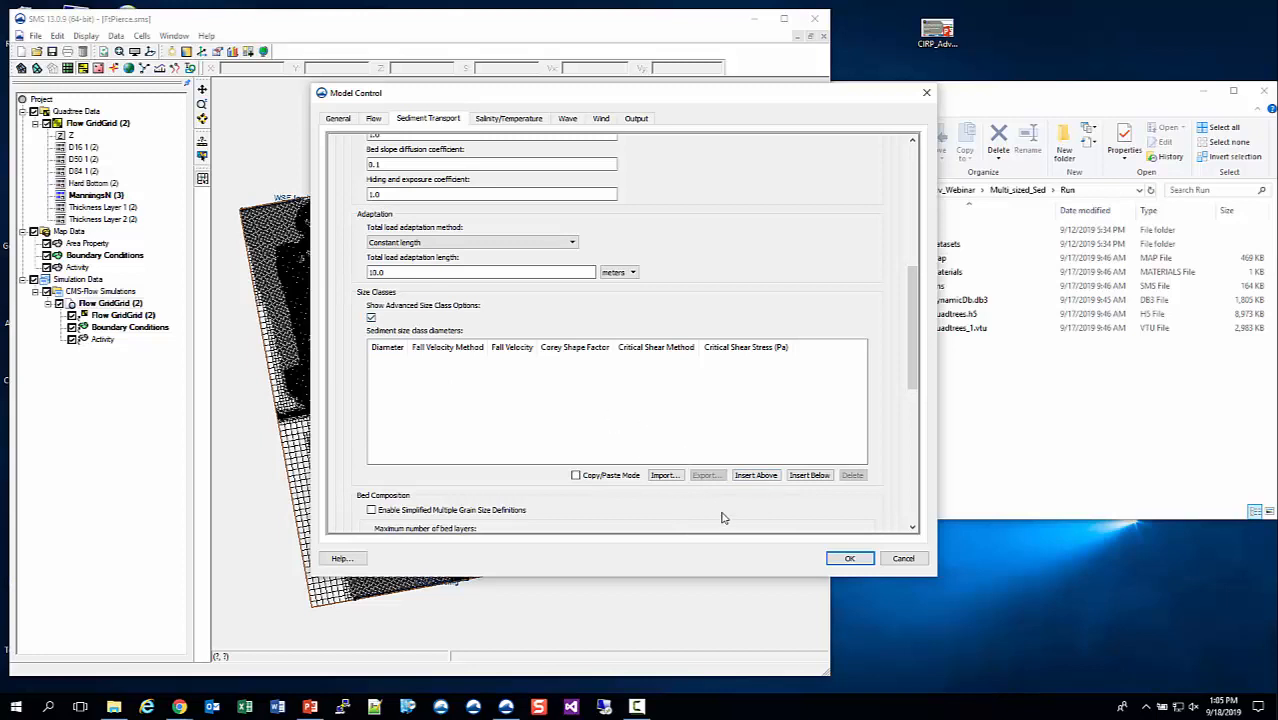
{"action": "left_click", "coordinate": [813, 477]}
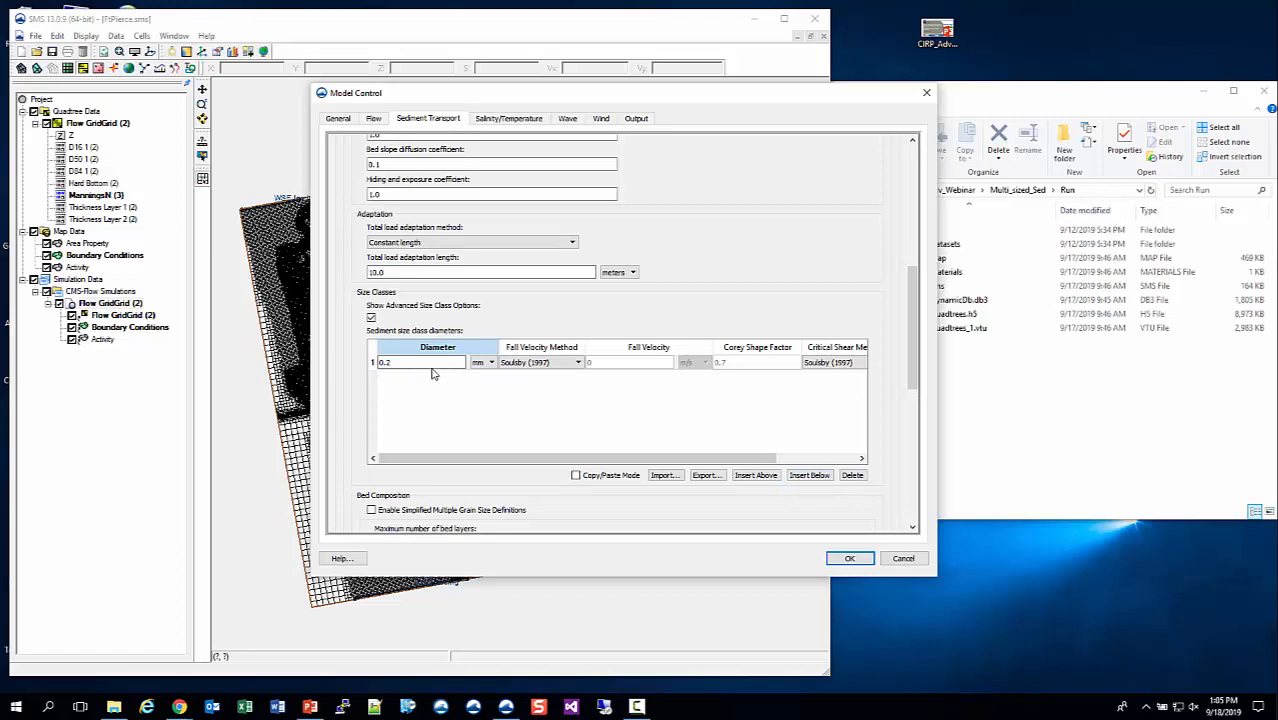
{"action": "double_click", "coordinate": [425, 364]}
{"action": "left_click", "coordinate": [810, 476]}
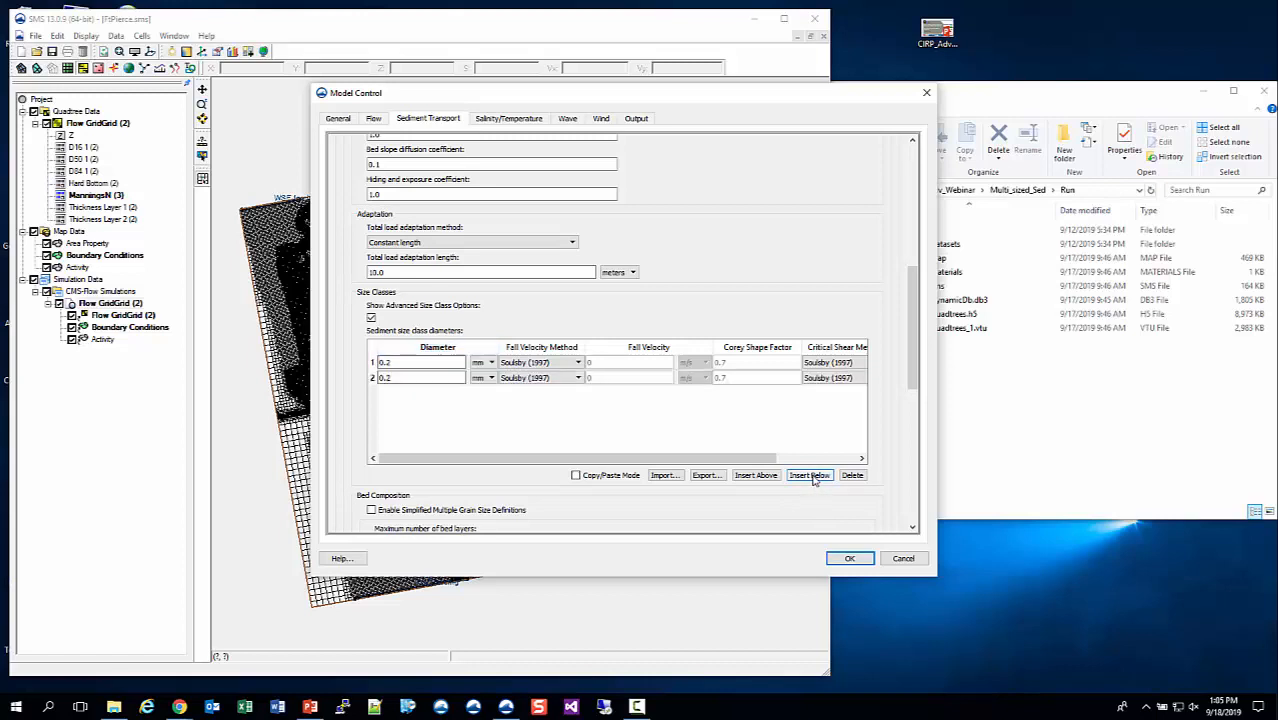
{"action": "left_click", "coordinate": [810, 476]}
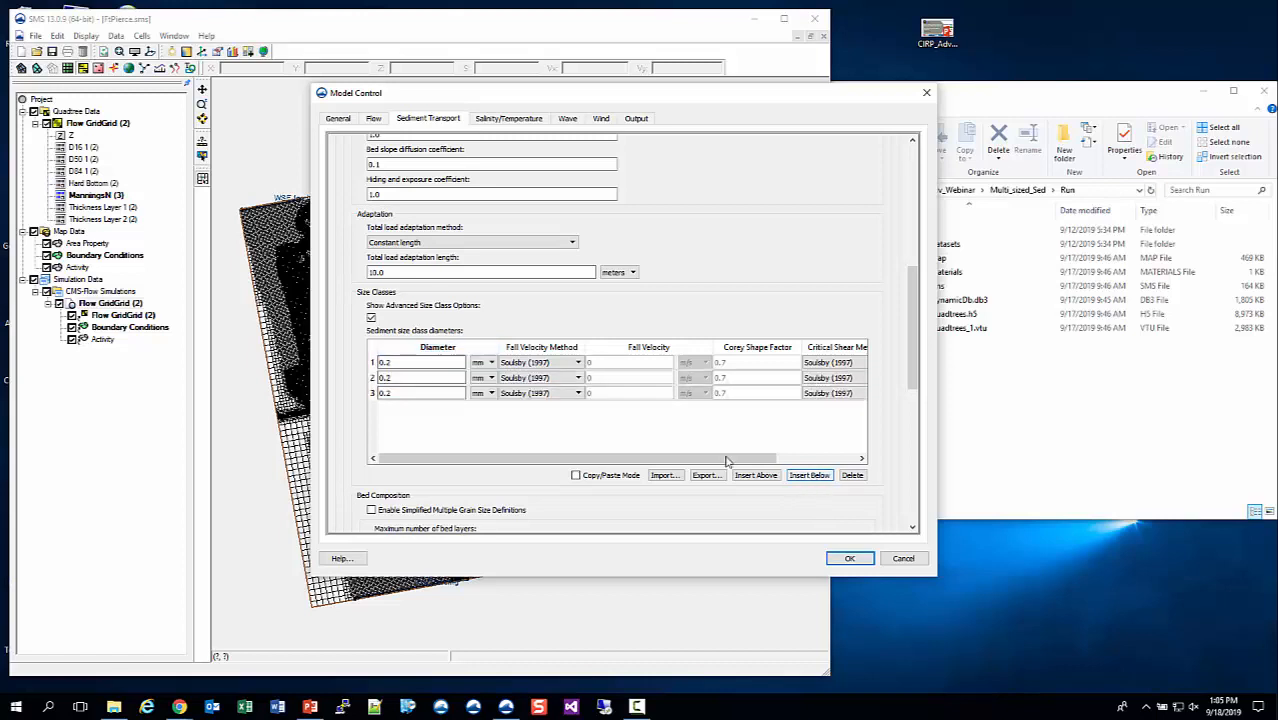
- Set the diameters of the first two sediment size classes to 0.1 mm and 0.21 mm
{"action": "double_click", "coordinate": [405, 364]}
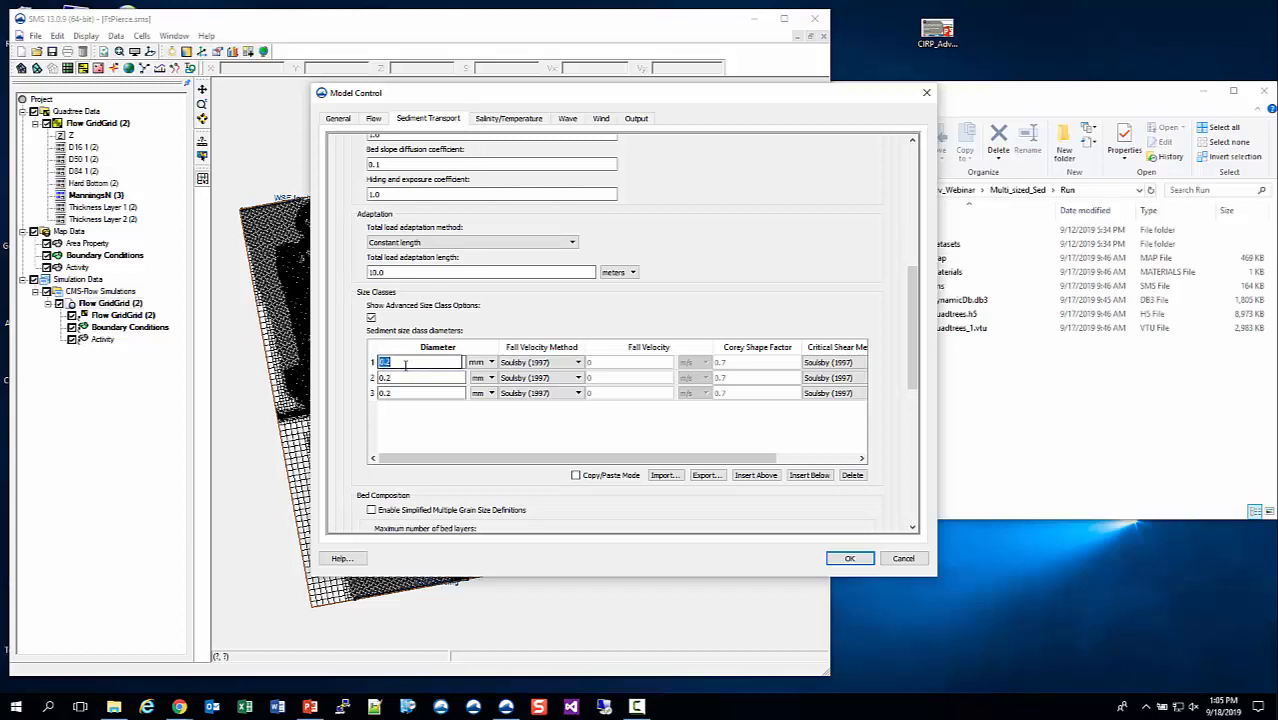
{"action": "type", "text": "0"}
{"action": "double_click", "coordinate": [407, 377]}
{"action": "type", "text": "0"}
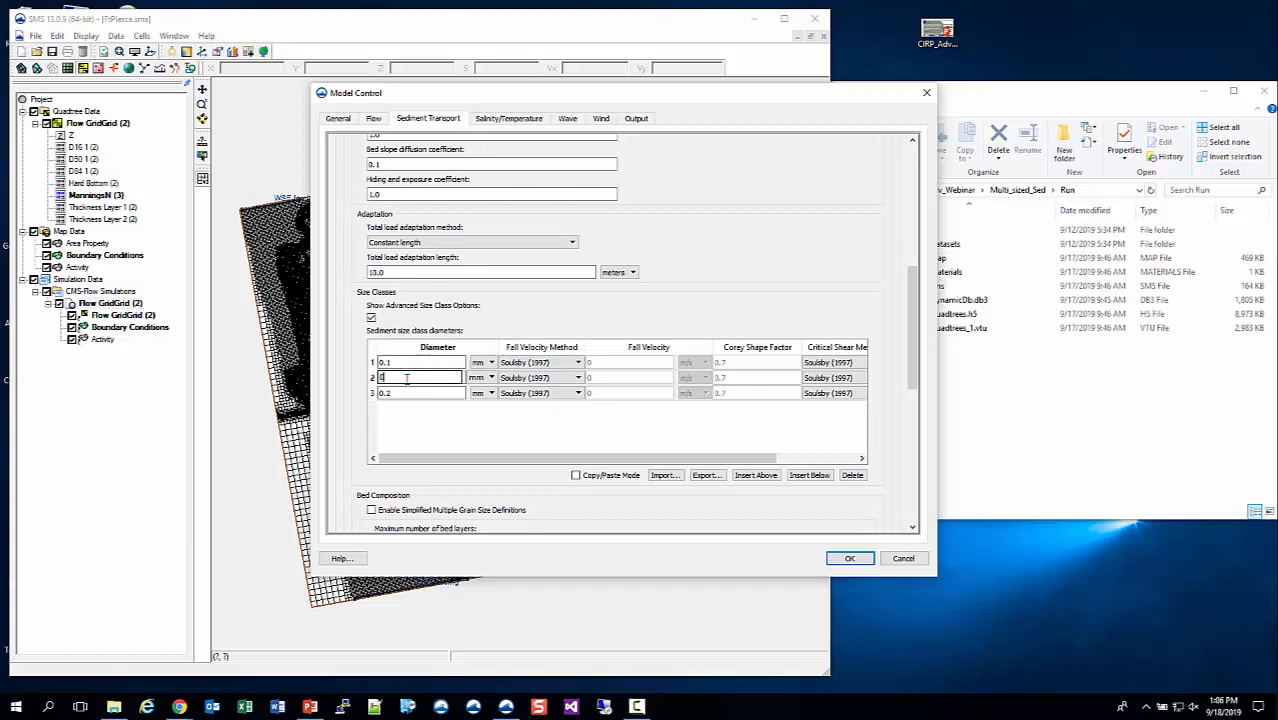
{"action": "type", "text": ".21"}
{"action": "double_click", "coordinate": [405, 392]}
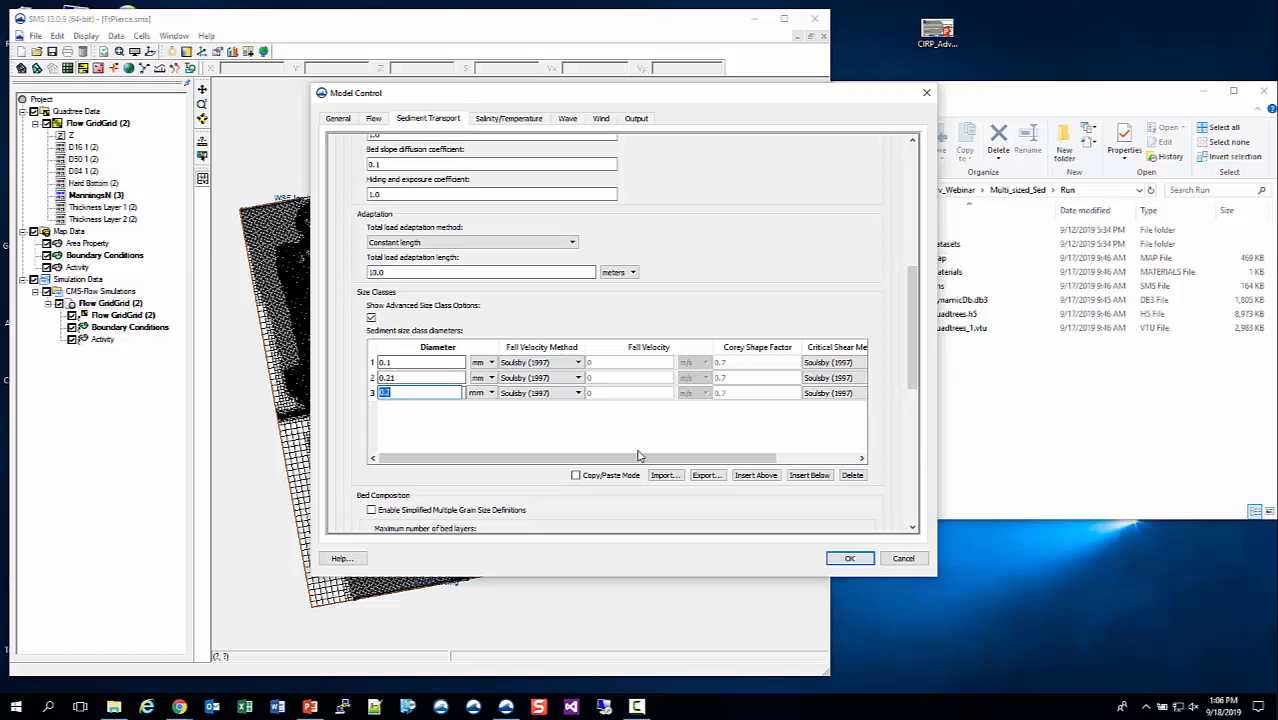
- Review the bed composition settings and examine the available mixing layer thickness options
{"action": "scroll", "coordinate": [632, 436], "scroll_direction": "down", "scroll_amount": 1}
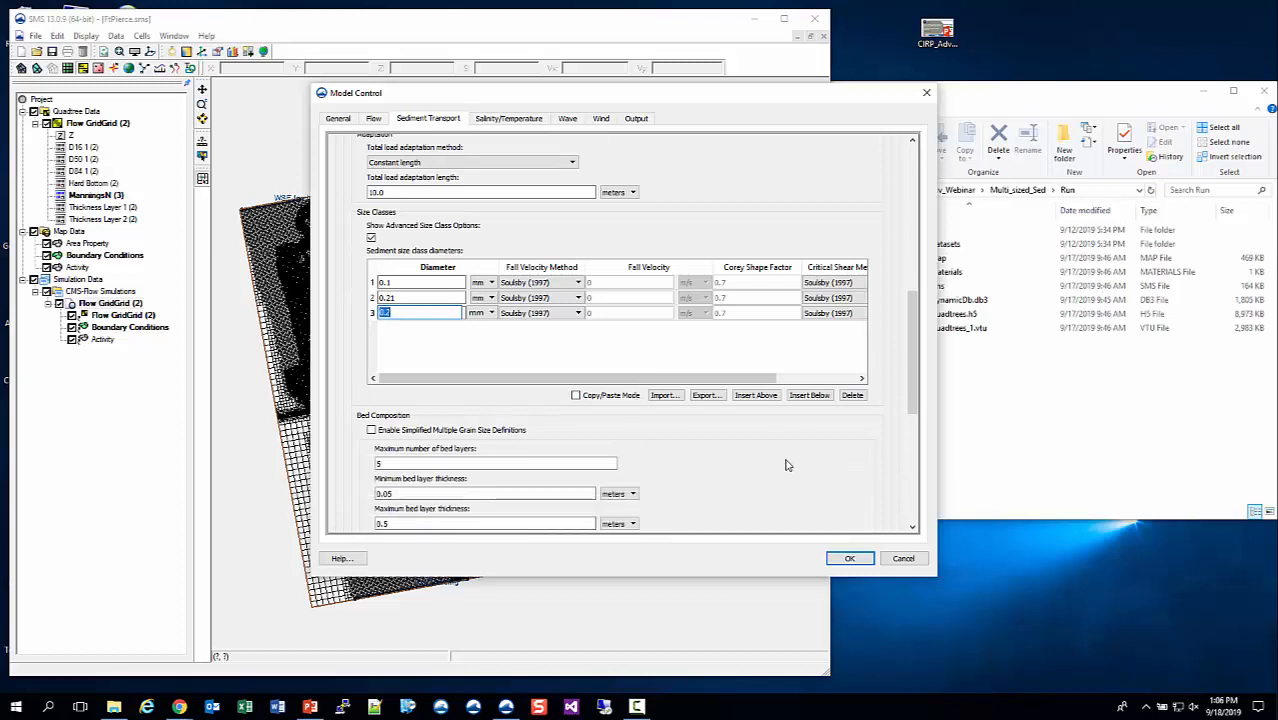
{"action": "scroll", "coordinate": [756, 462], "scroll_direction": "down", "scroll_amount": 2}
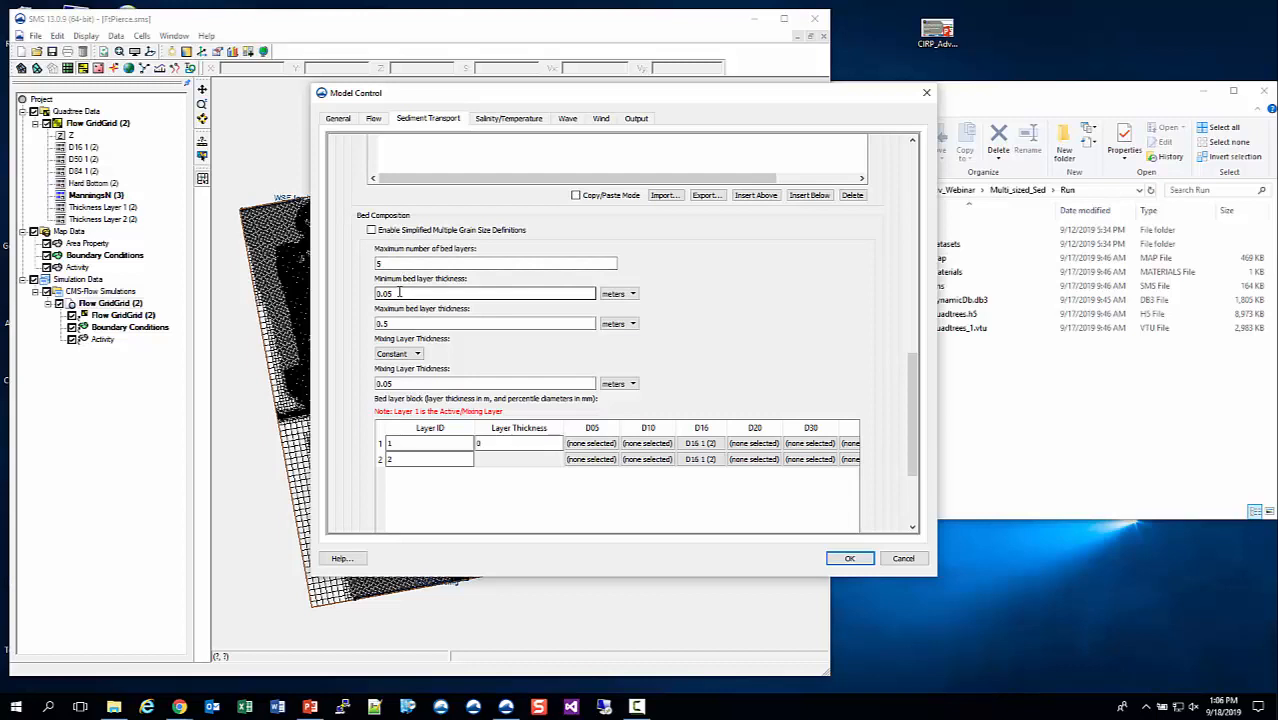
{"action": "left_click", "coordinate": [418, 356]}
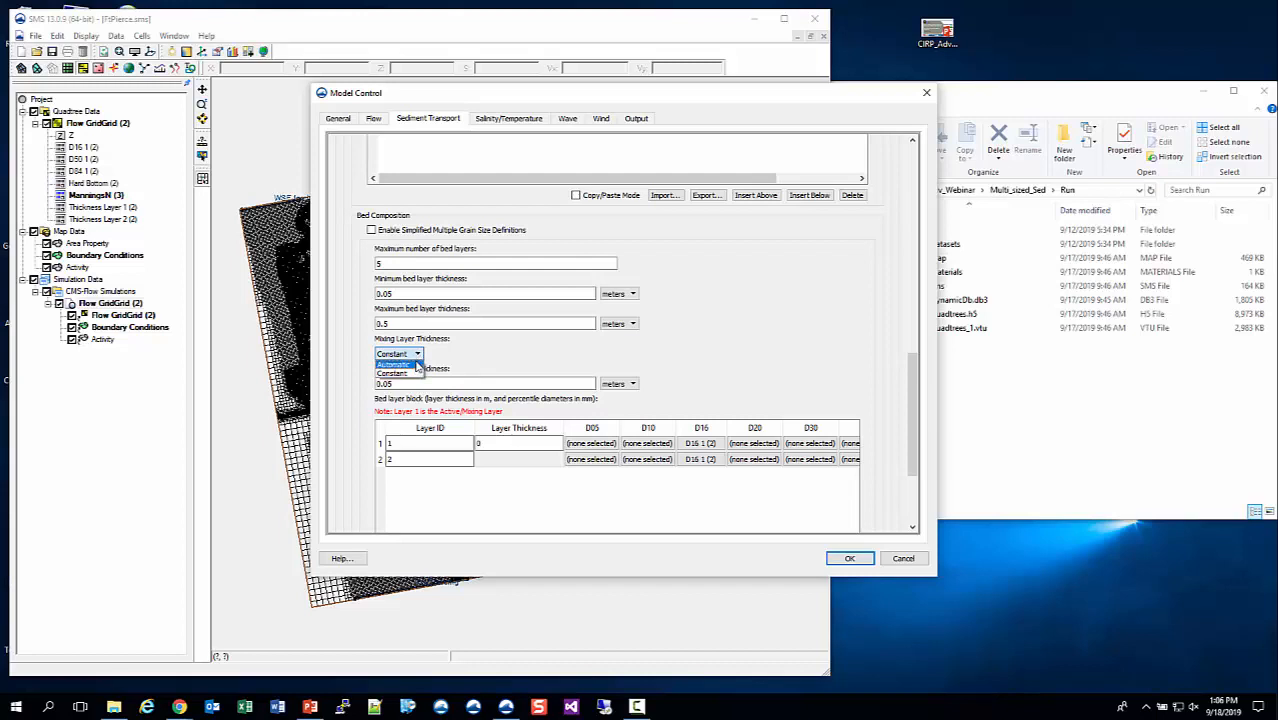
{"action": "left_click", "coordinate": [423, 355]}
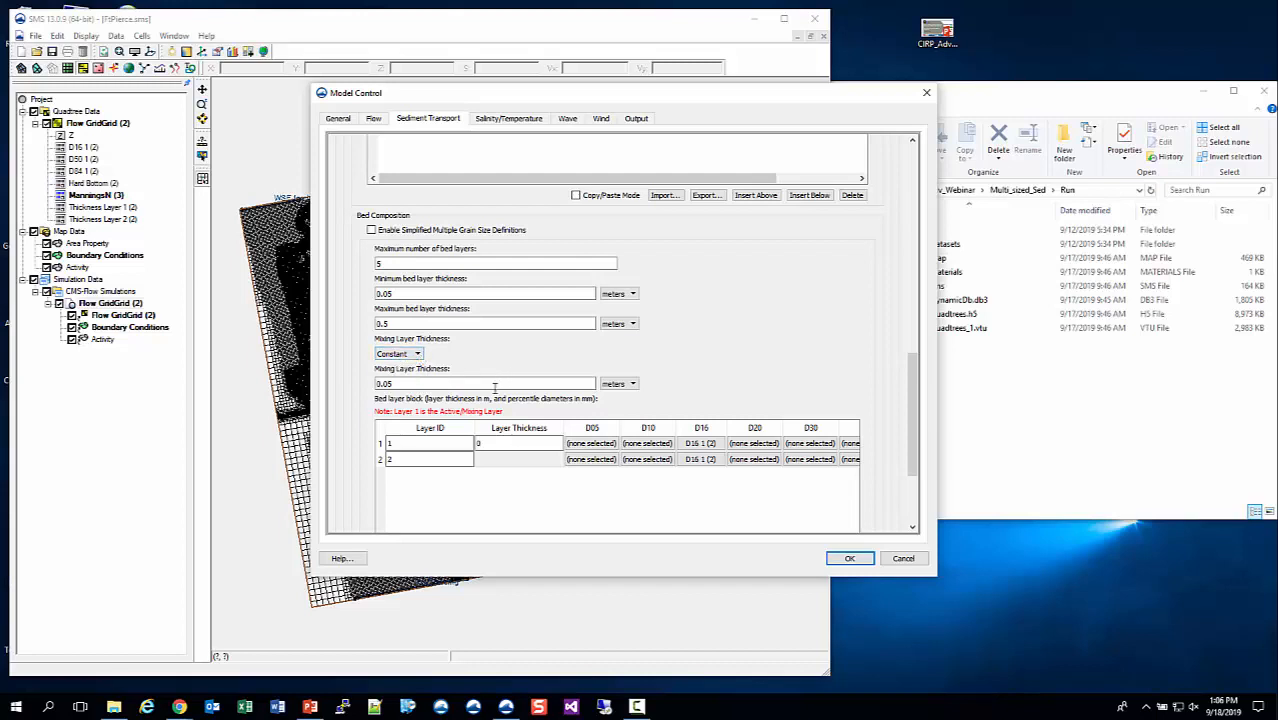
{"action": "left_click", "coordinate": [447, 381]}
- Examine the grid datasets that can be assigned as D16 for bed layer 1
{"action": "left_click", "coordinate": [697, 446]}
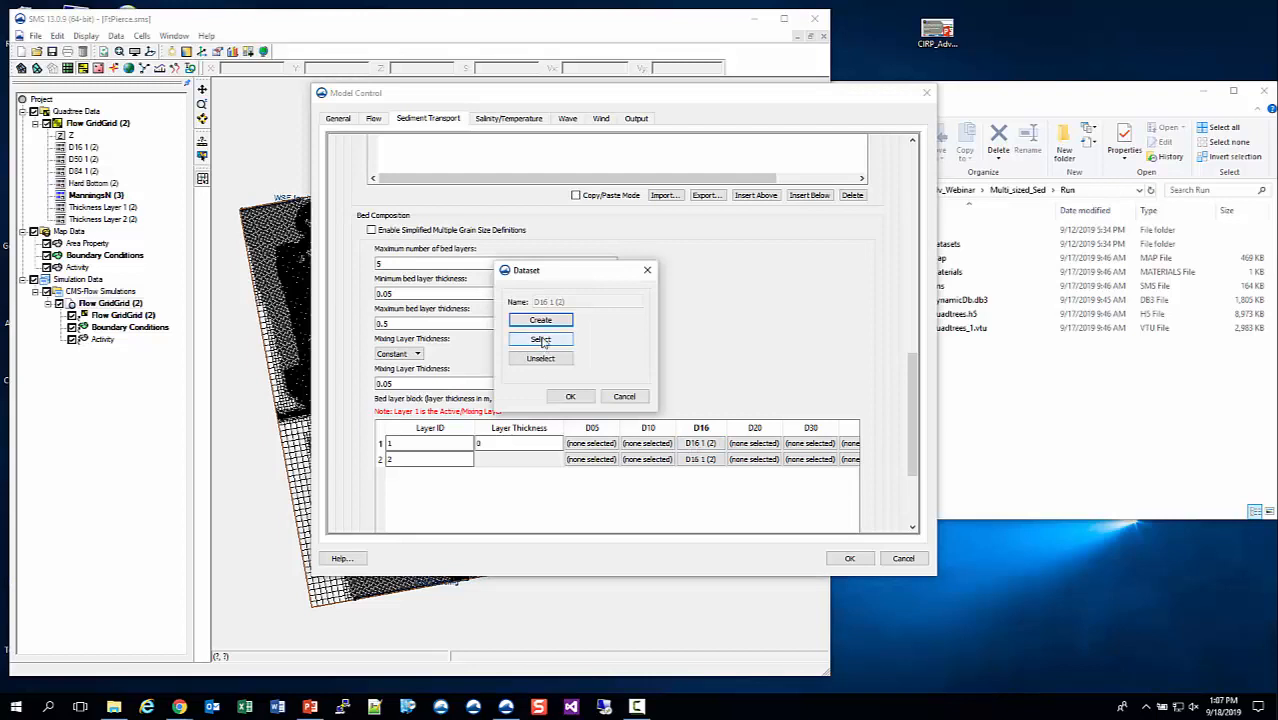
{"action": "left_click", "coordinate": [541, 340]}
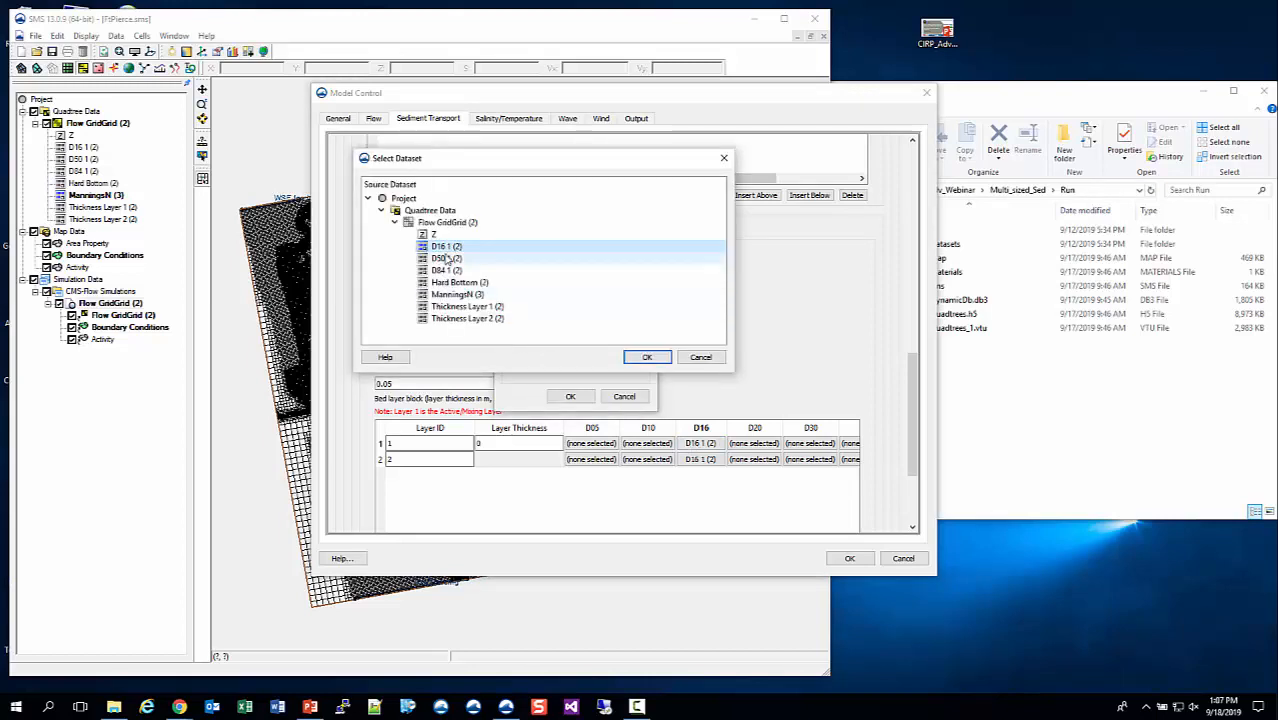
{"action": "left_click", "coordinate": [704, 361]}
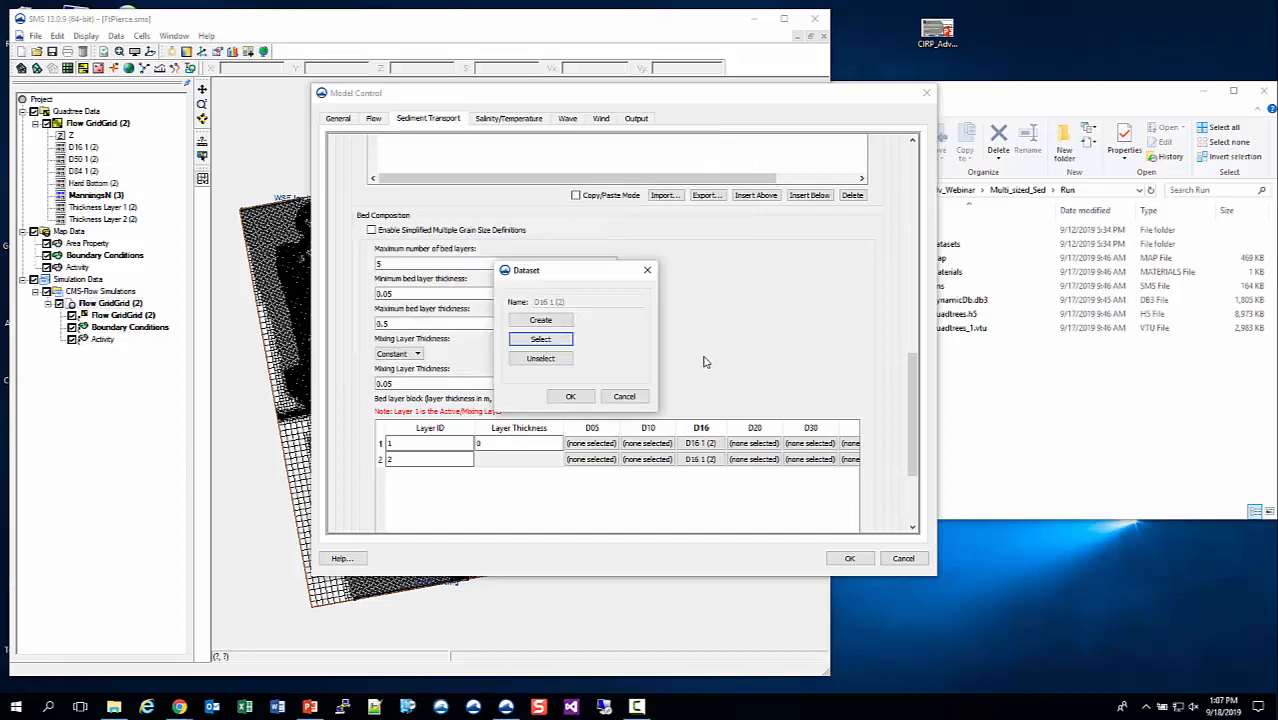
- Try to create a new D16 dataset for bed layer 1, opening the Data Calculator and closing it without computing anything
{"action": "left_click", "coordinate": [541, 321]}
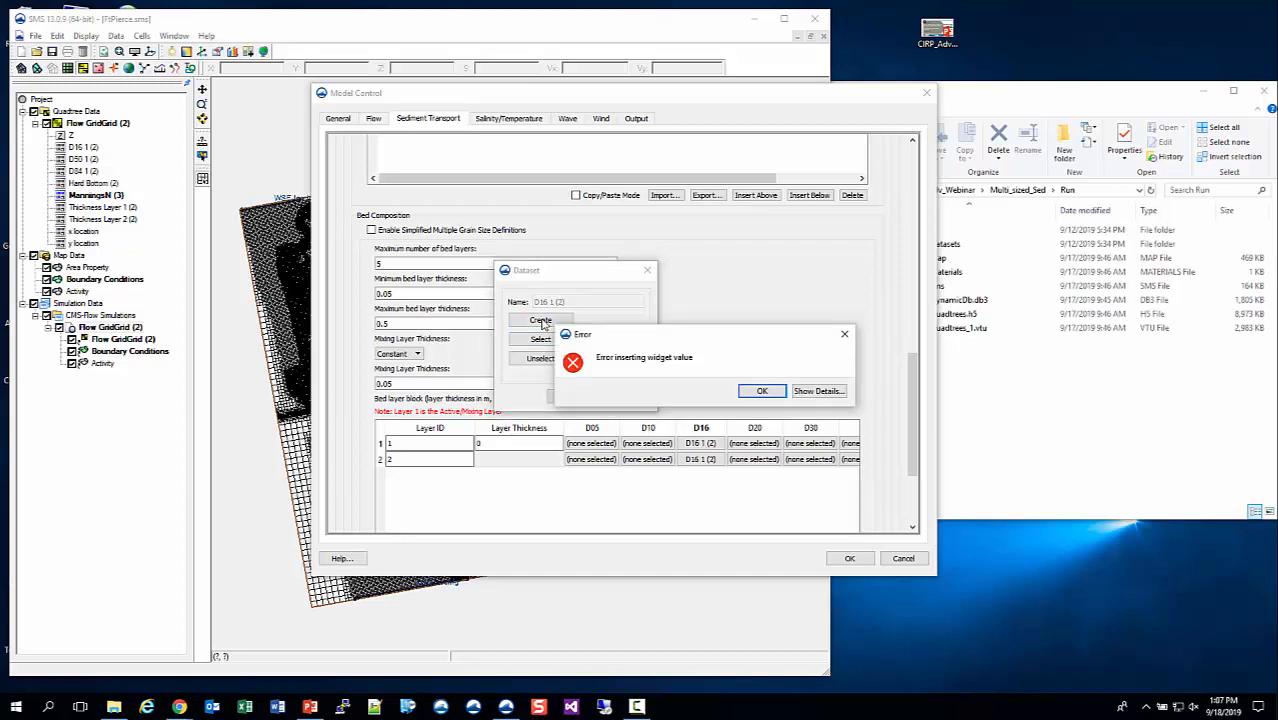
{"action": "left_click", "coordinate": [762, 390]}
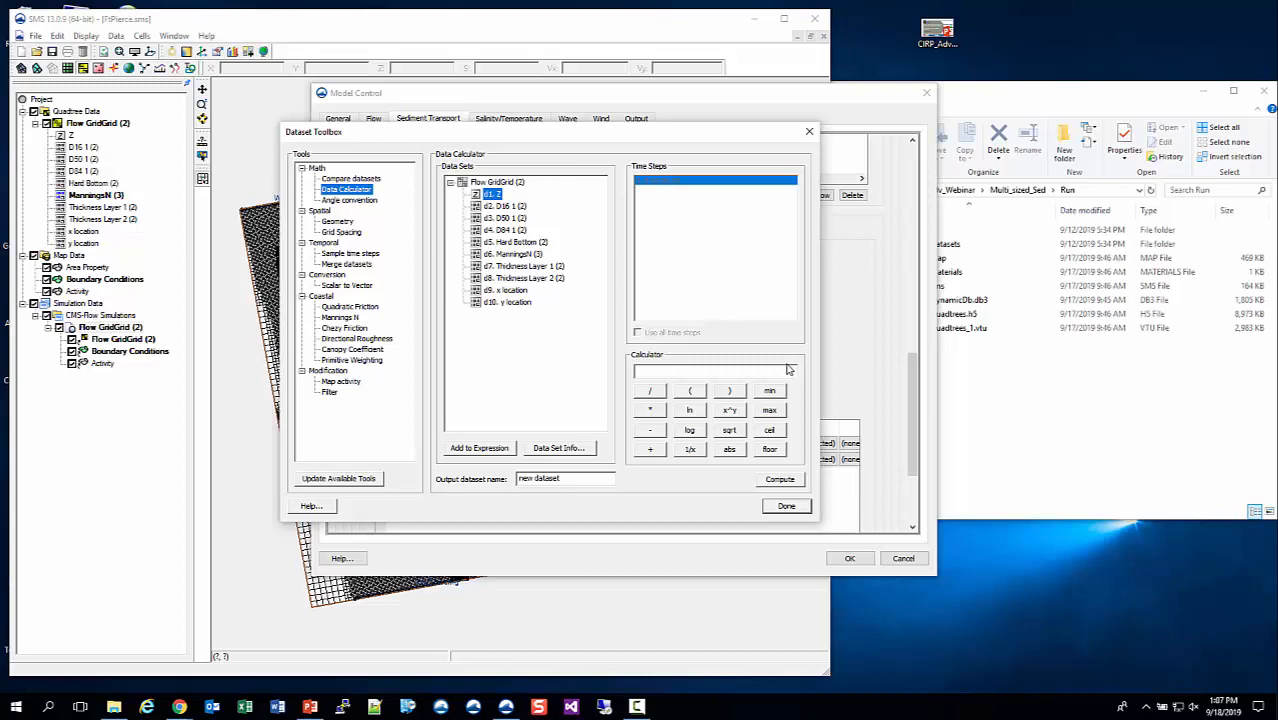
{"action": "left_click", "coordinate": [811, 135]}
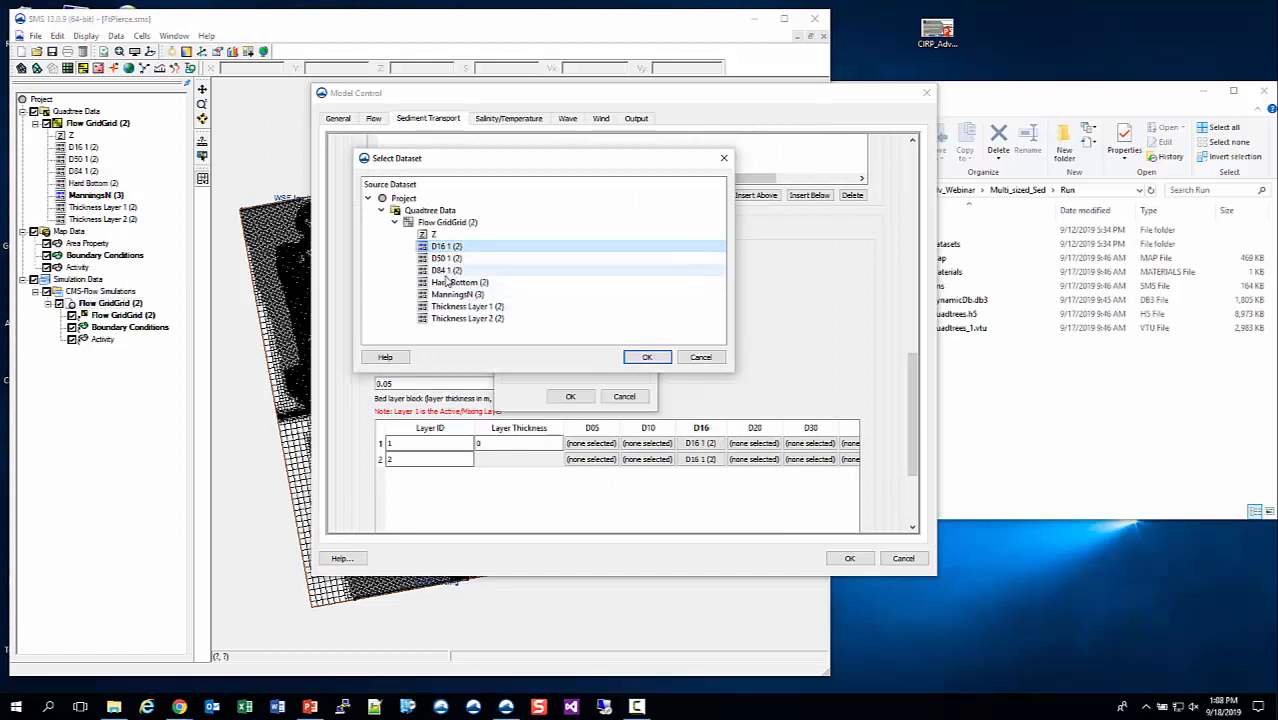
- Review the selectable datasets for bed layer 1's D16 again and leave the current assignment in place
{"action": "left_click", "coordinate": [712, 360]}
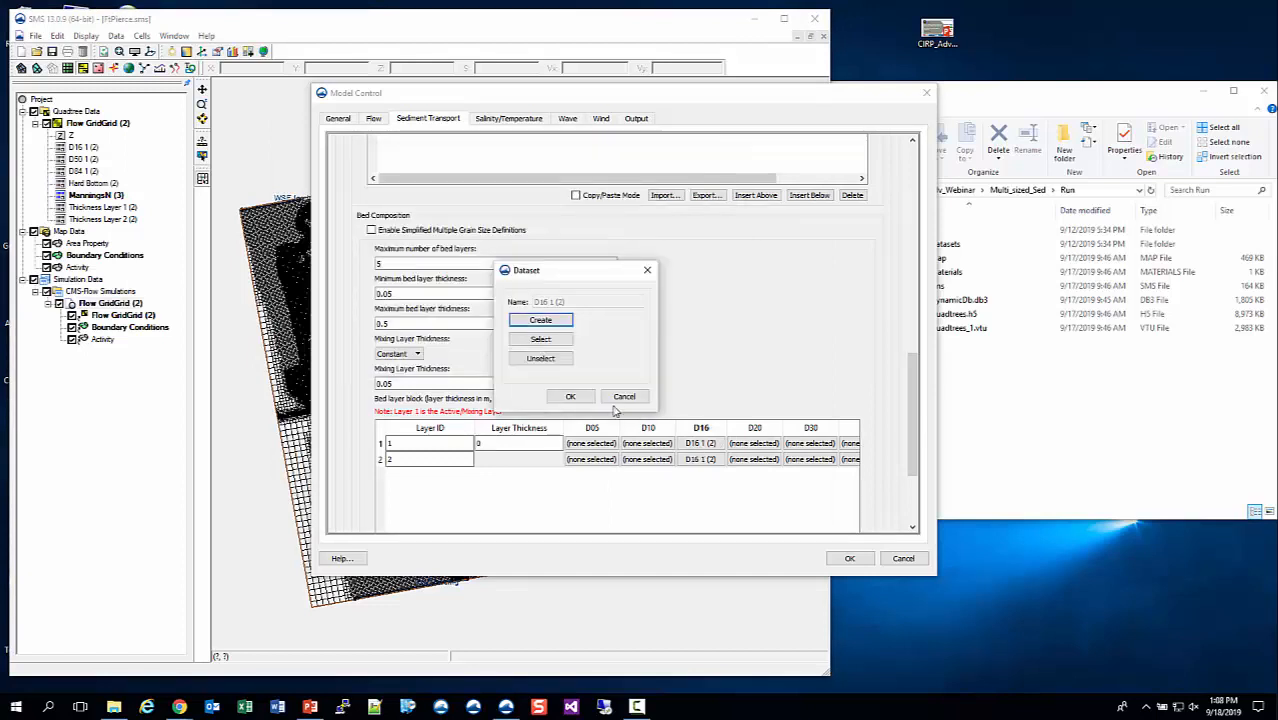
{"action": "left_click", "coordinate": [535, 340]}
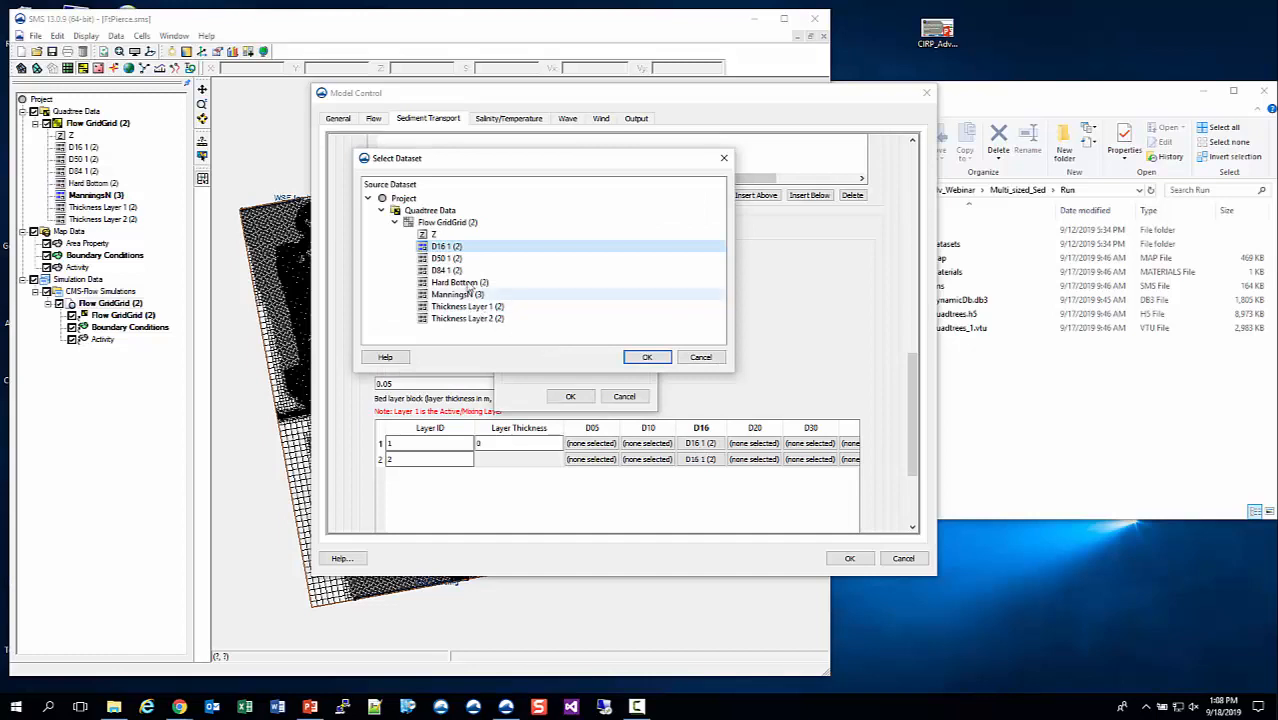
{"action": "left_click", "coordinate": [701, 357]}
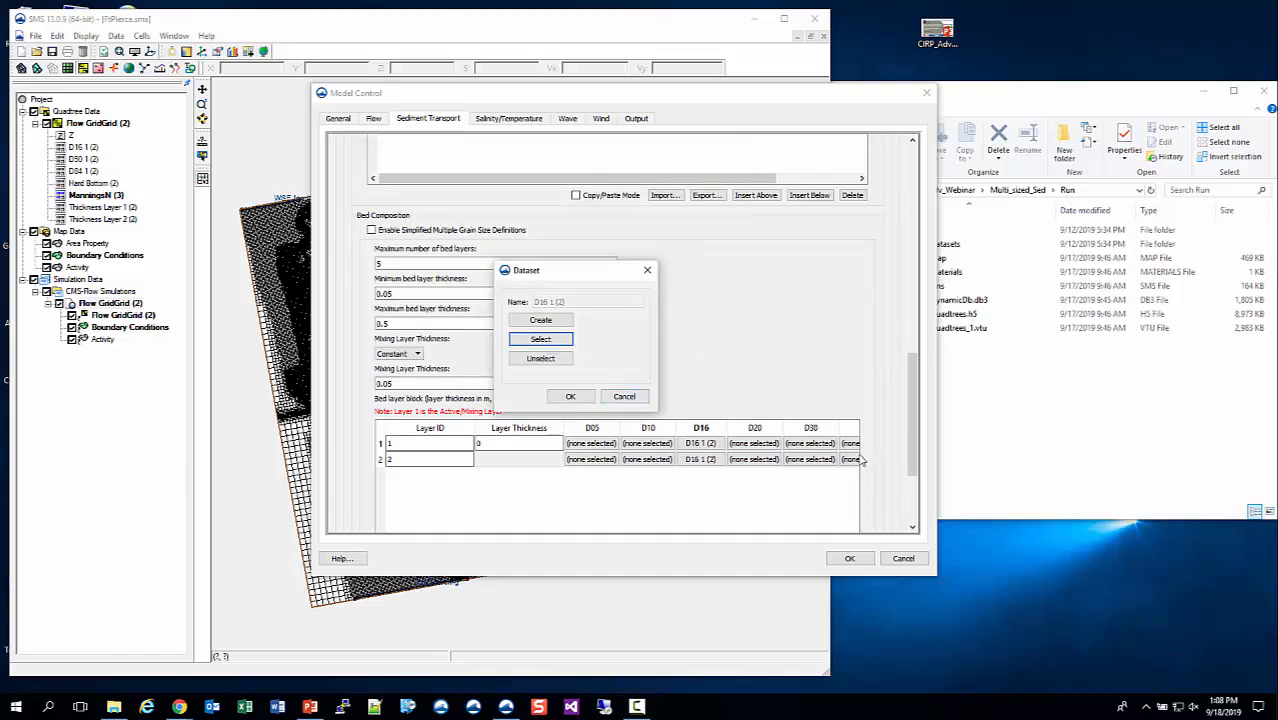
{"action": "left_click", "coordinate": [624, 396]}
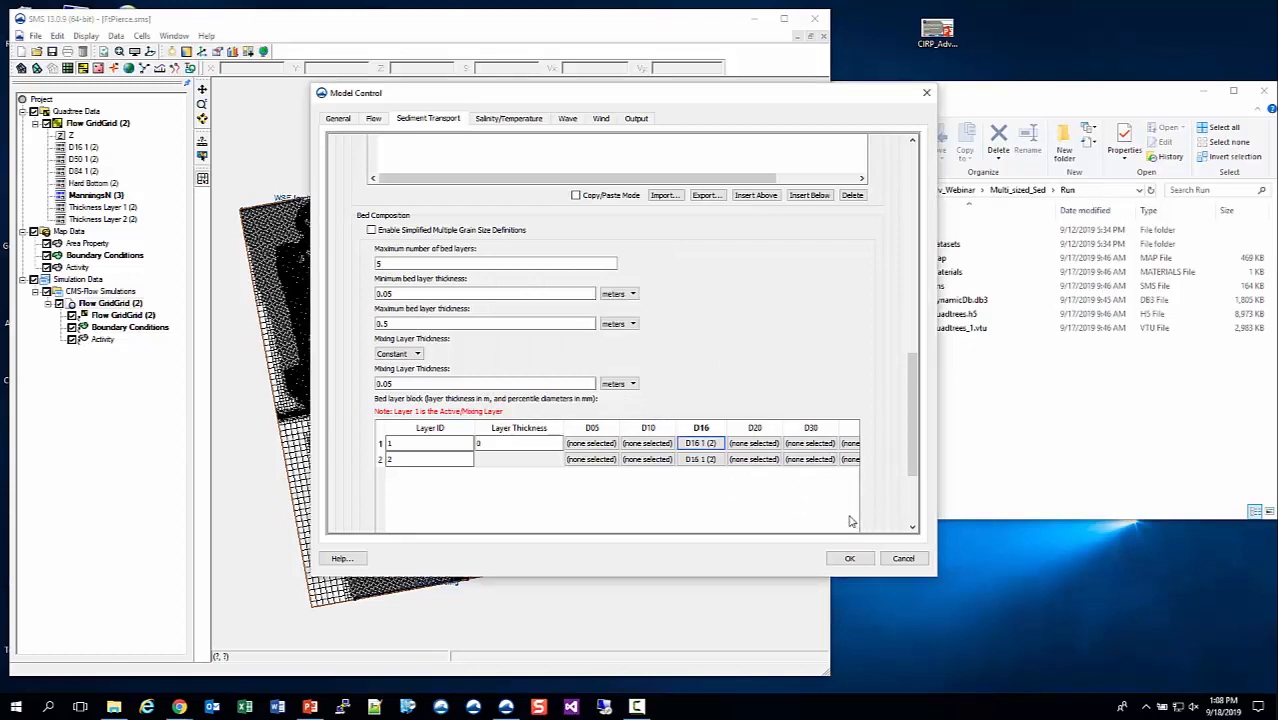
- Examine the percentile diameter columns of the bed layer block, from D16 through D50 and D84, and return to the layer IDs
{"action": "scroll", "coordinate": [850, 518], "scroll_direction": "down", "scroll_amount": 1}
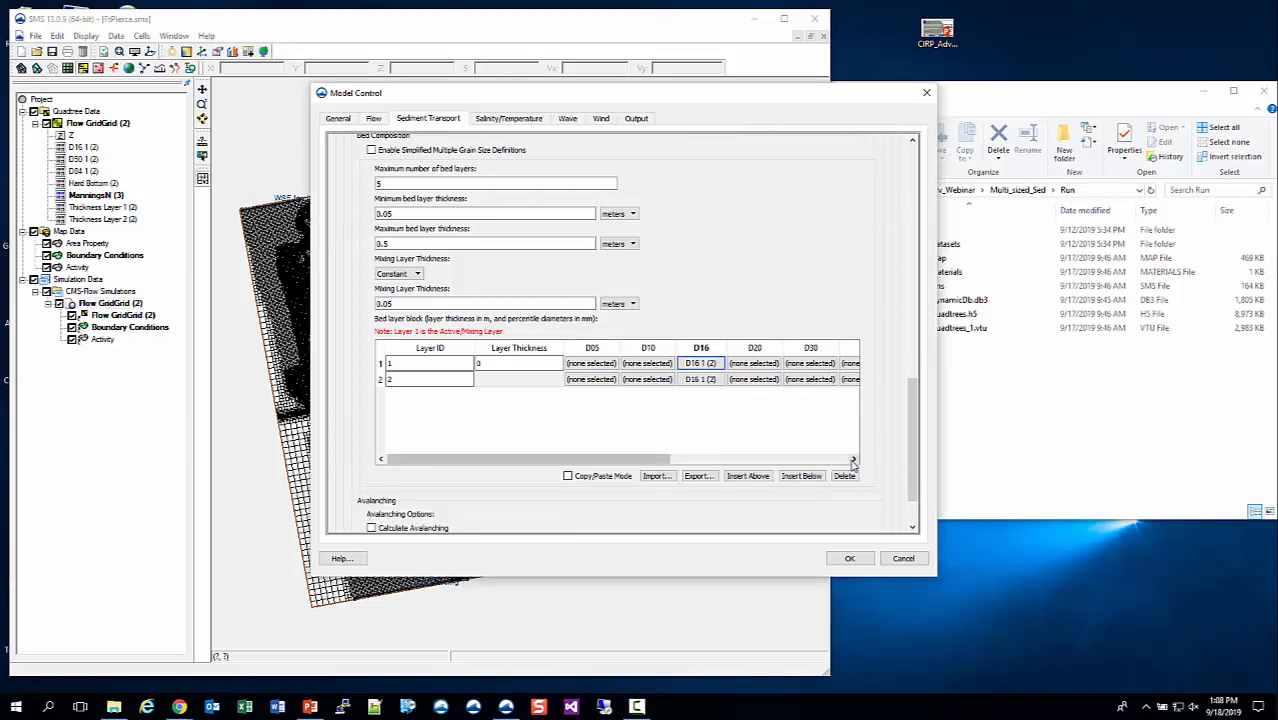
{"action": "left_click", "coordinate": [853, 459]}
{"action": "left_click", "coordinate": [853, 459]}
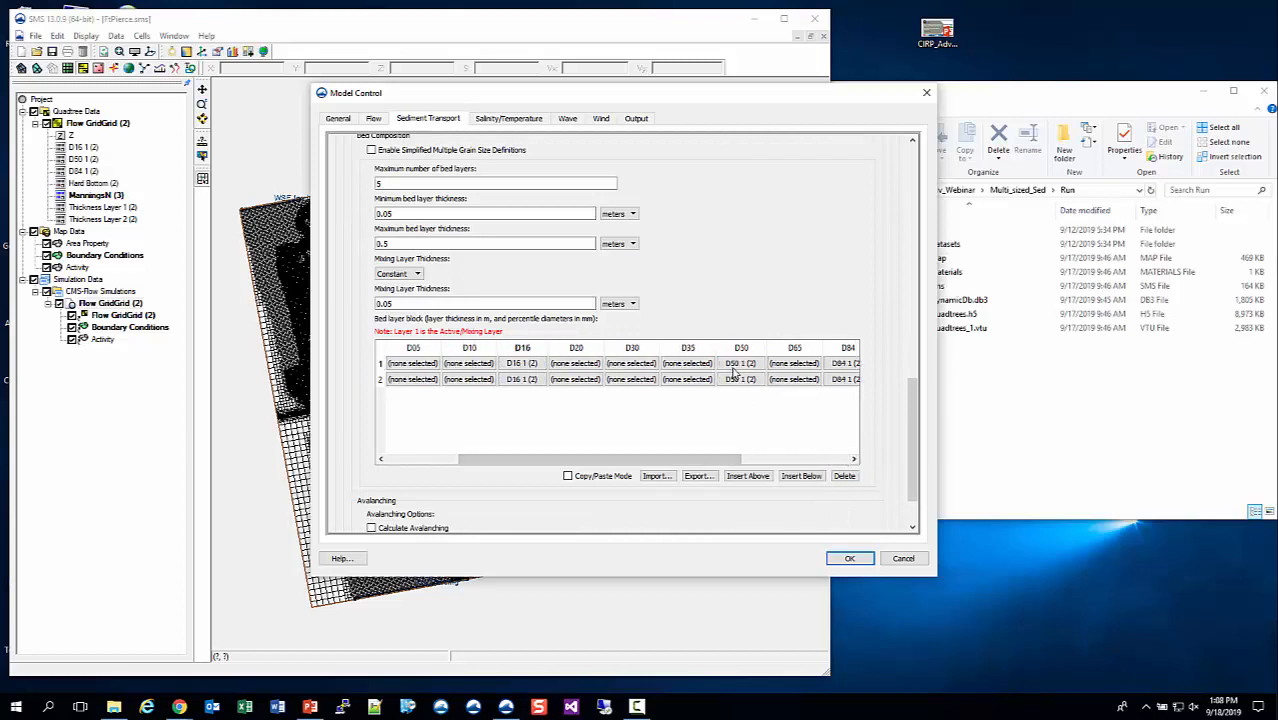
{"action": "left_click", "coordinate": [853, 459]}
{"action": "left_click", "coordinate": [853, 459]}
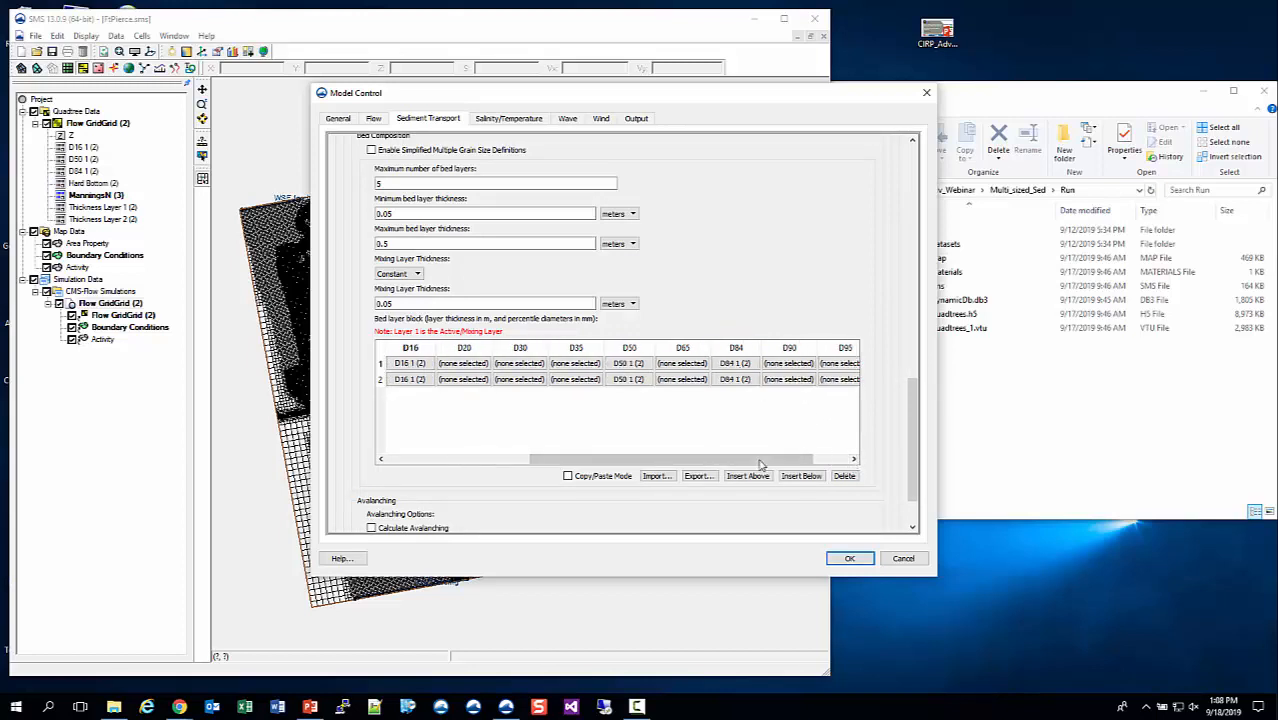
{"action": "left_click_drag", "start_coordinate": [762, 460], "coordinate": [545, 427]}
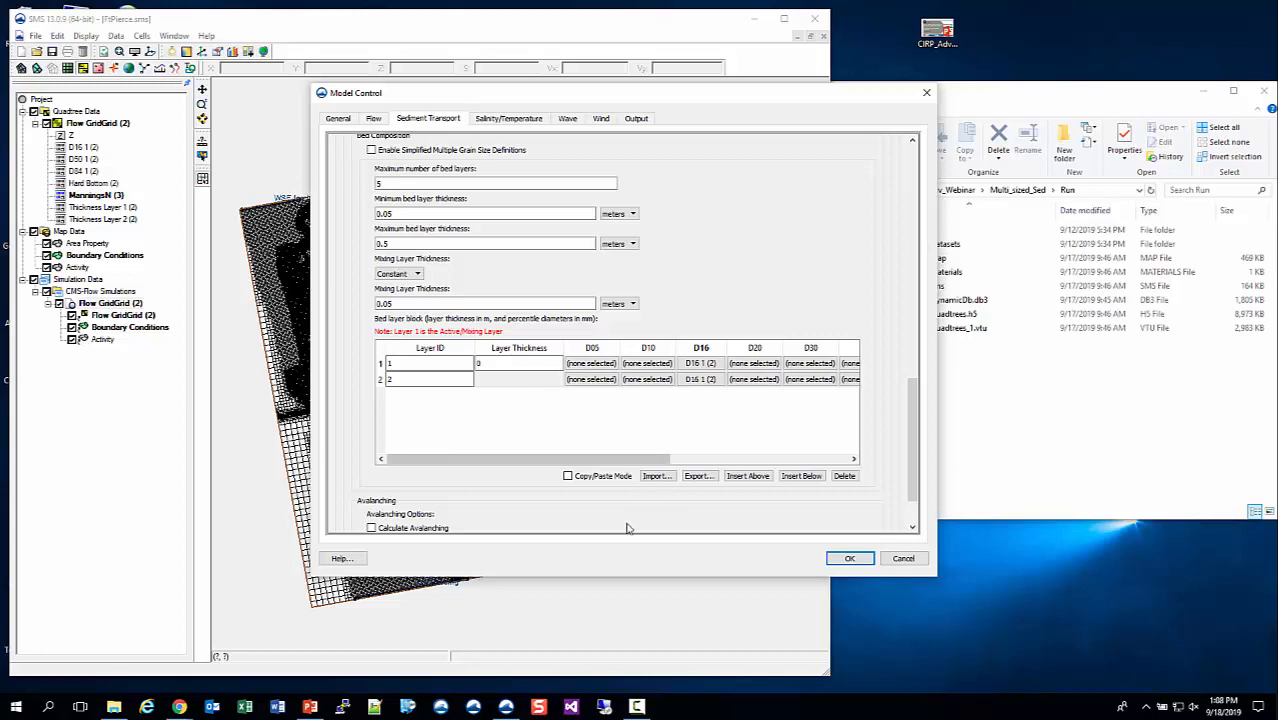
- Enable the avalanching calculation and inspect its critical bed slope and maximum iterations settings
{"action": "scroll", "coordinate": [547, 507], "scroll_direction": "down", "scroll_amount": 1}
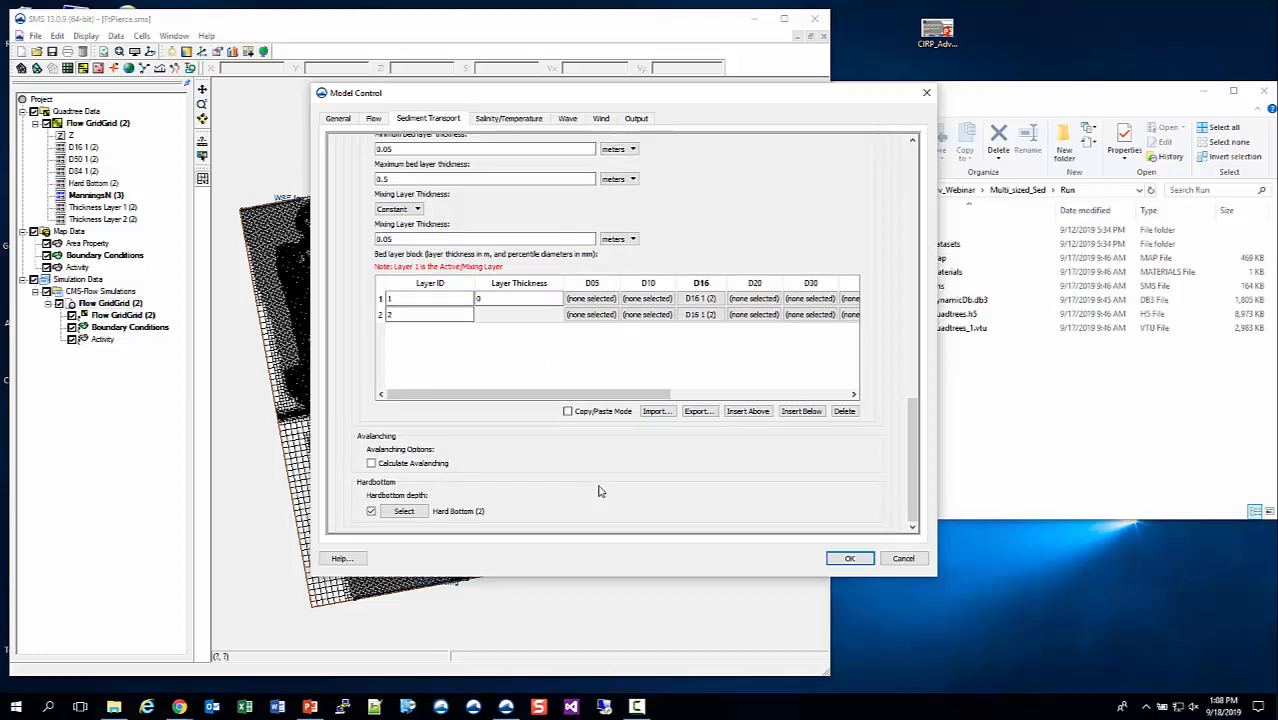
{"action": "left_click", "coordinate": [371, 464]}
{"action": "scroll", "coordinate": [707, 522], "scroll_direction": "down", "scroll_amount": 3}
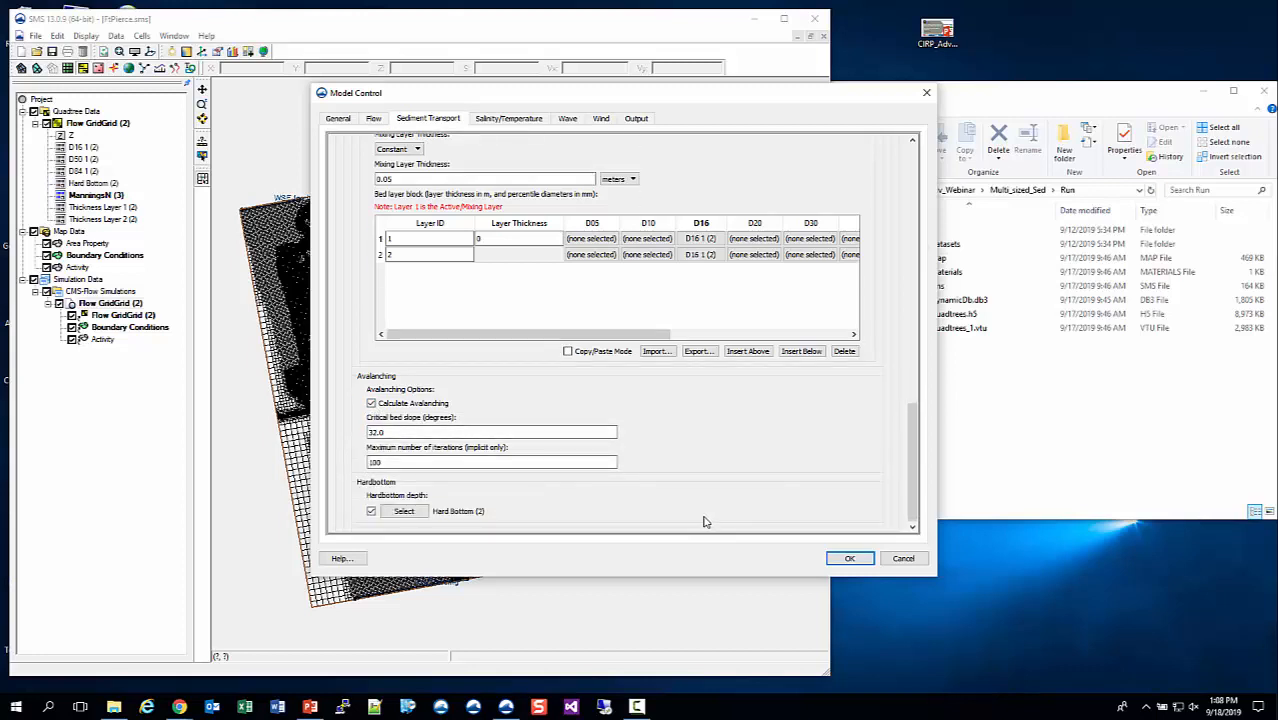
{"action": "left_click", "coordinate": [388, 432]}
- Look back over the size class, adaptation and scaling factor settings and close Model Control without keeping the changes
{"action": "scroll", "coordinate": [724, 513], "scroll_direction": "up", "scroll_amount": 10}
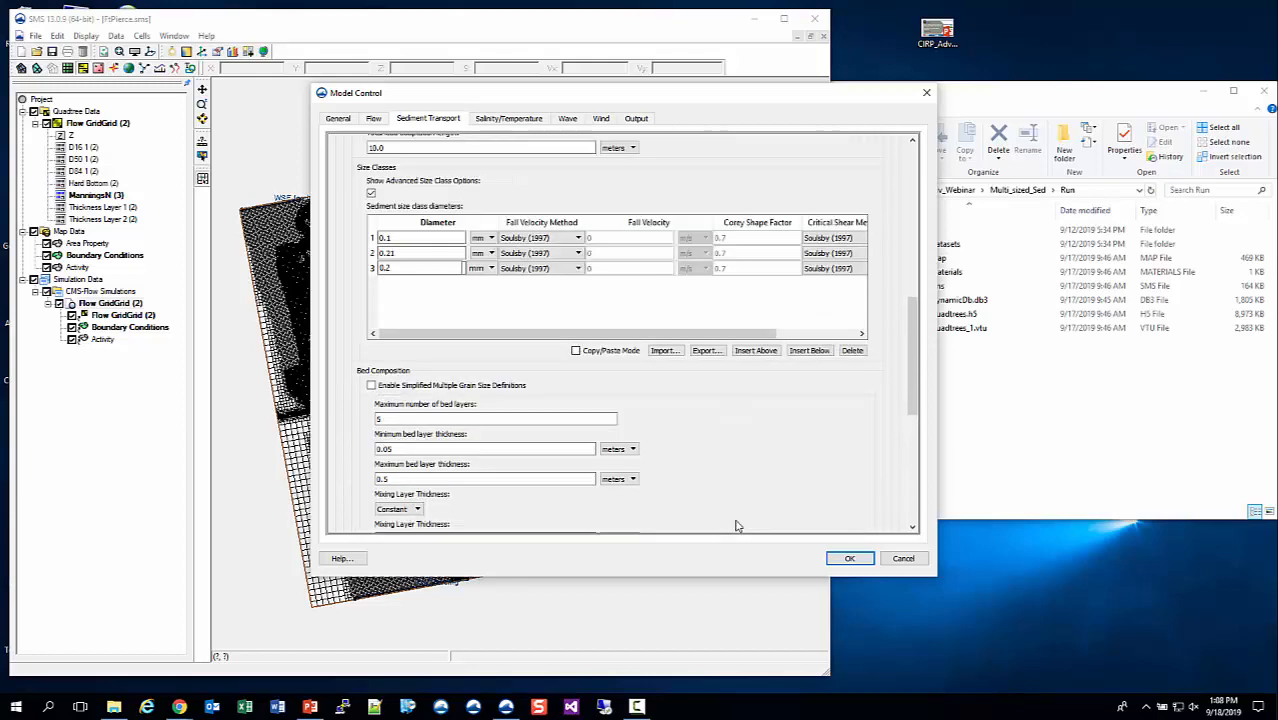
{"action": "scroll", "coordinate": [736, 516], "scroll_direction": "up", "scroll_amount": 6}
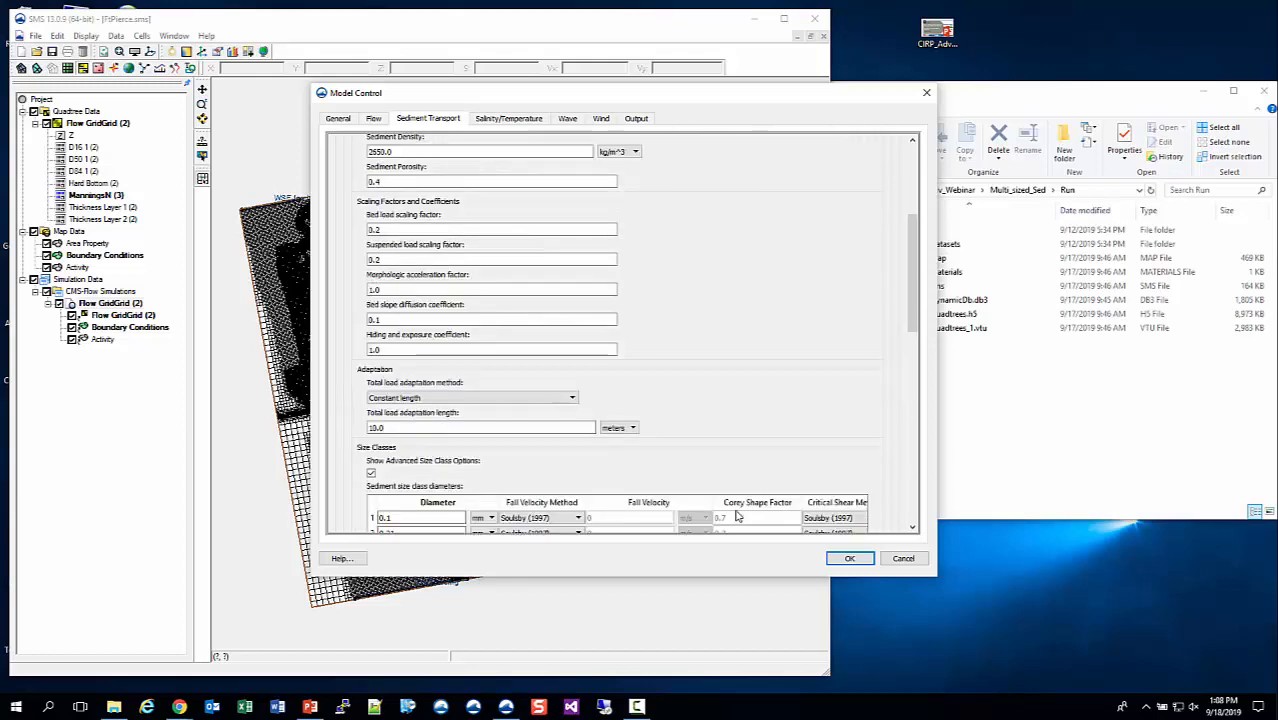
{"action": "left_click", "coordinate": [903, 559]}
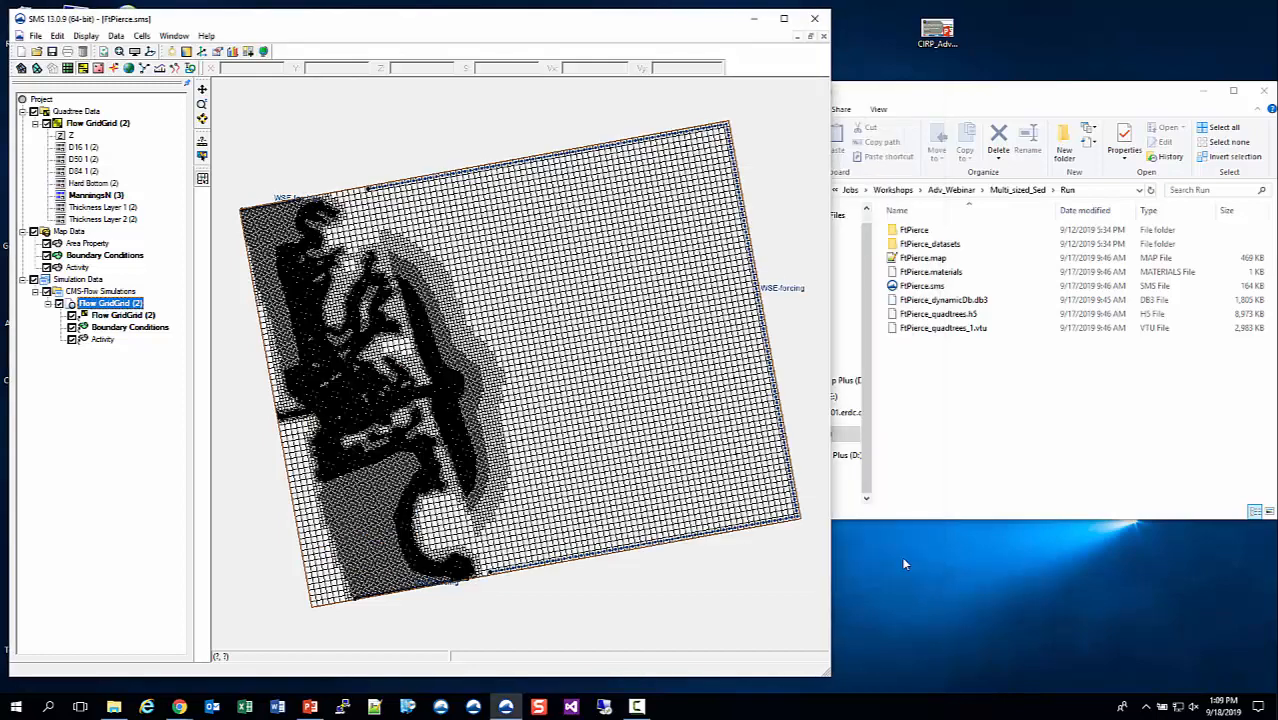
- Save, export and launch the CMS-Flow simulation for the Flow GridGrid (2) model
{"action": "right_click", "coordinate": [127, 305]}
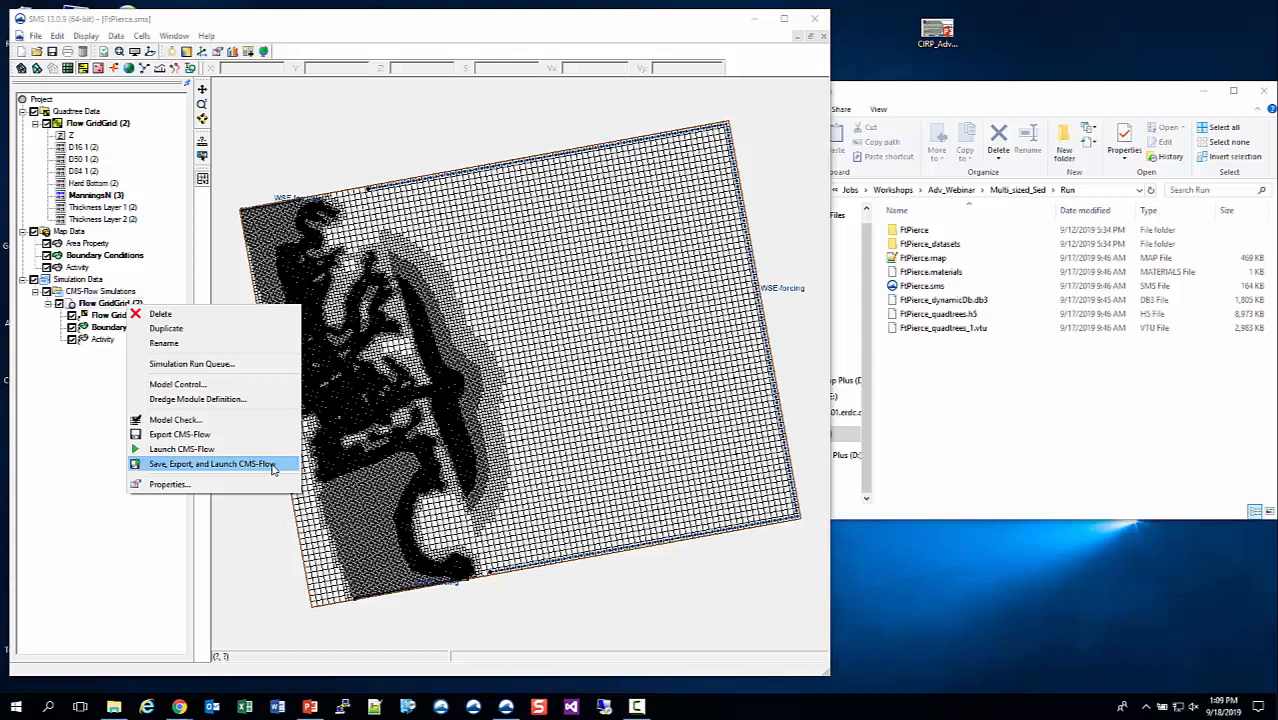
{"action": "left_click", "coordinate": [199, 455]}
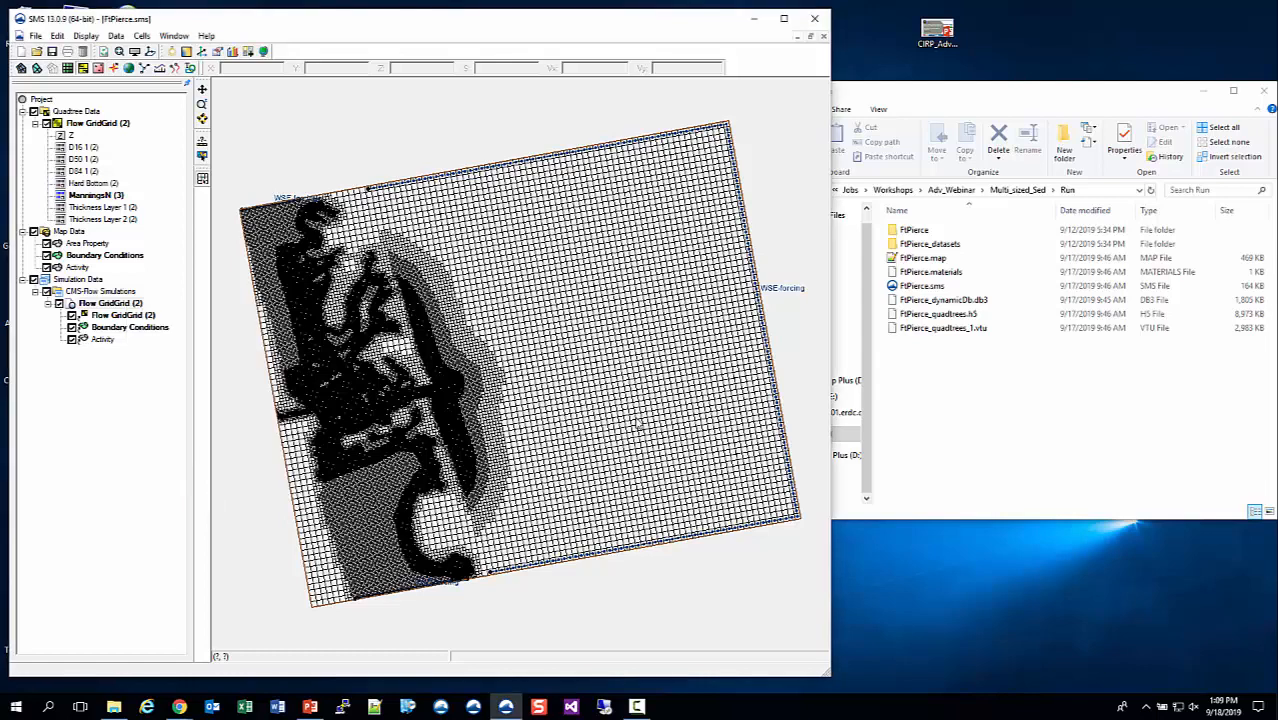